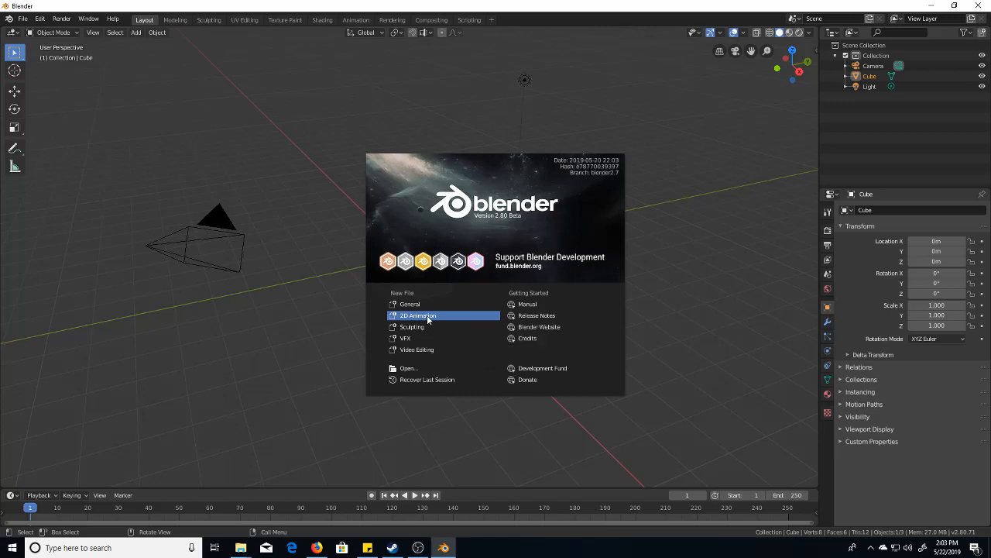
Create a new 2D Animation file and draw a round ball outline near the canvas's upper-left corner on frame 1.
left_click(437, 318)
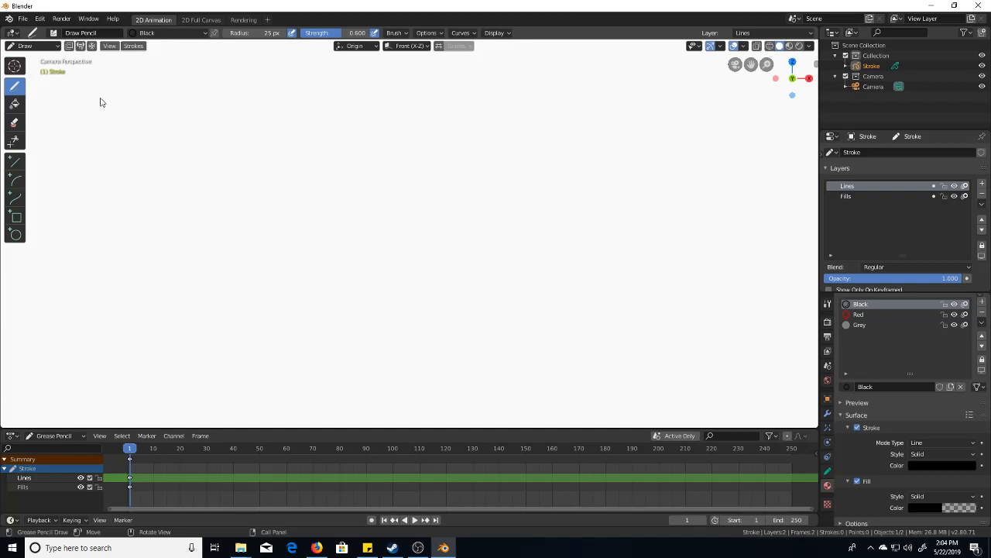
mouse_move(109, 95)
left_mouse_down()
mouse_move(173, 128)
mouse_move(131, 171)
mouse_move(88, 125)
mouse_move(116, 100)
left_mouse_up()
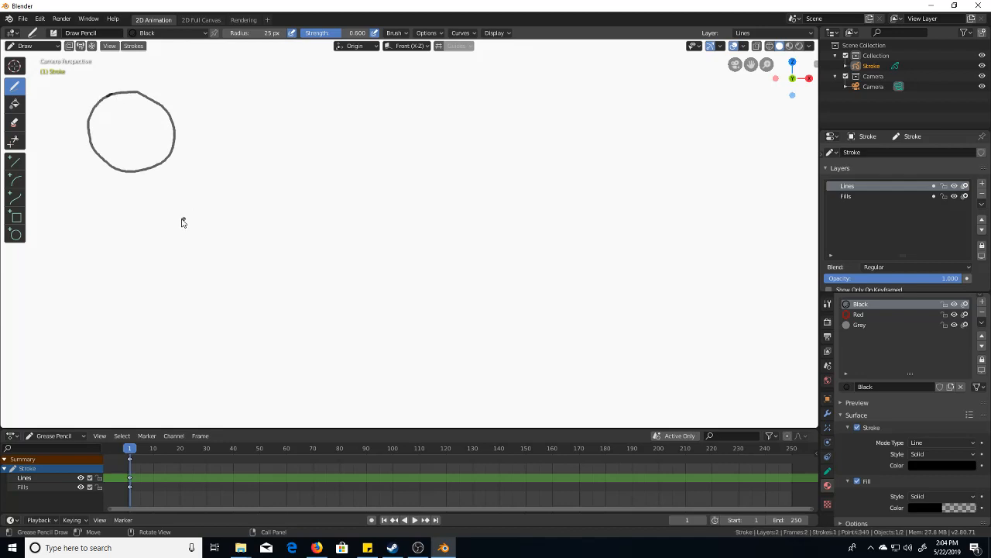
Advance to frame 2 and turn off the viewport overlays.
key("Right")
left_click(696, 46)
left_click(718, 46)
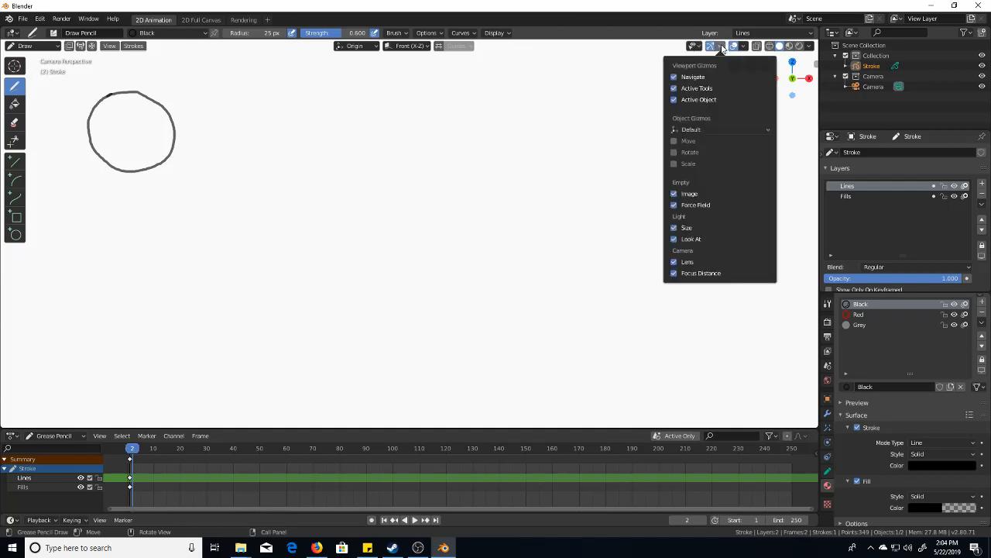
left_click(742, 46)
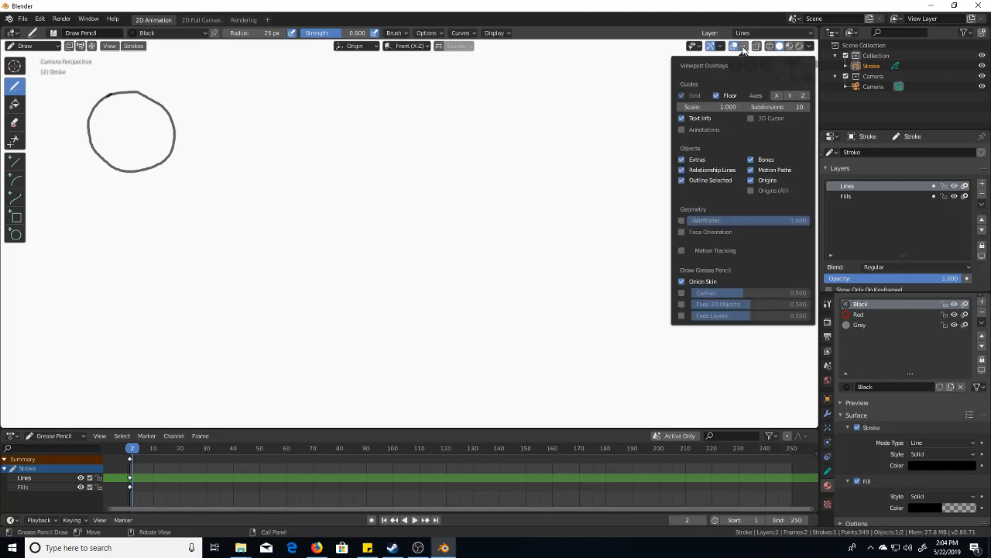
left_click(743, 48)
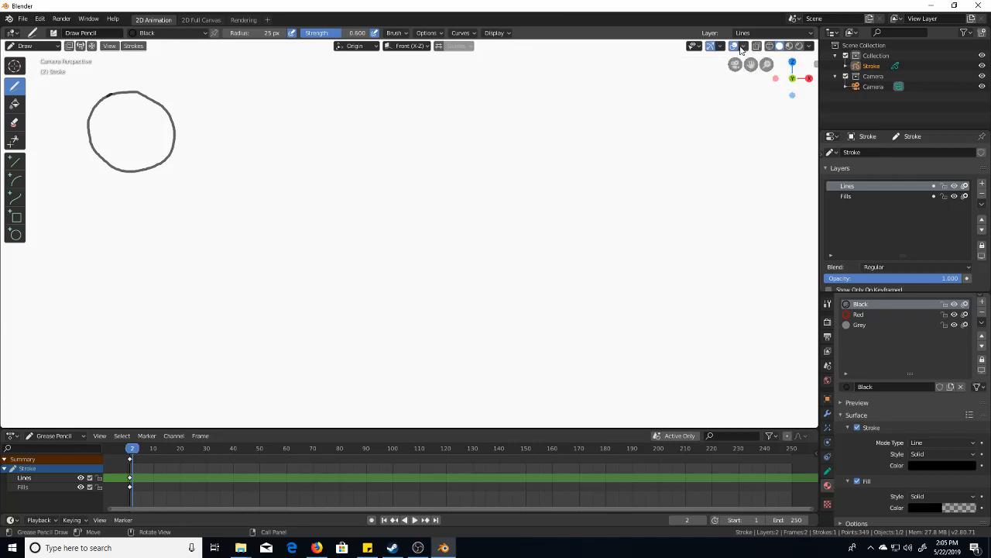
left_click(734, 47)
left_click(742, 48)
Draw the ball descending diagonally toward the bottom centre on frames 2 to 4, stretching it into an oval on frames 3 and 4.
mouse_move(180, 151)
left_mouse_down()
mouse_move(223, 203)
mouse_move(159, 213)
mouse_move(157, 157)
mouse_move(203, 151)
left_mouse_up()
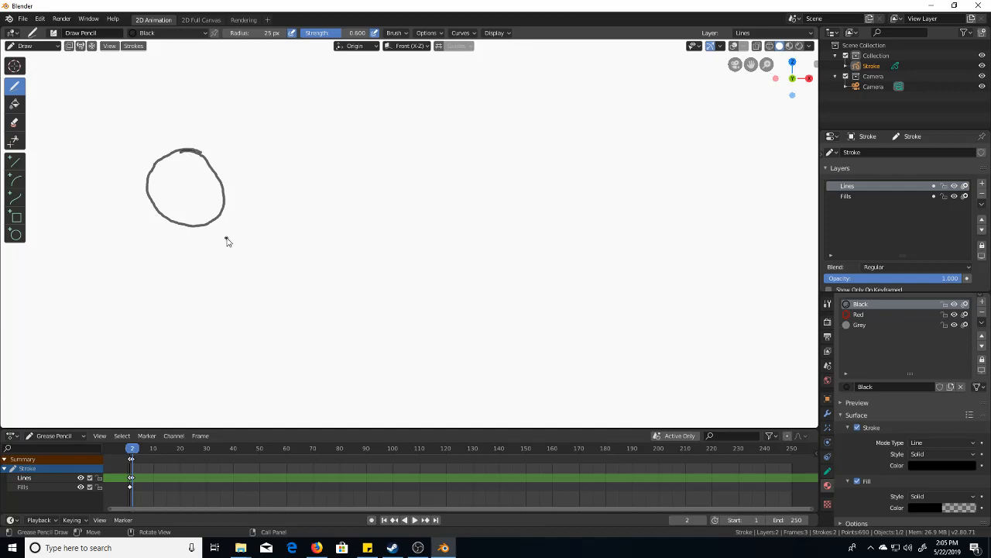
key("Right")
mouse_move(215, 195)
left_mouse_down()
mouse_move(296, 261)
mouse_move(230, 275)
mouse_move(200, 216)
mouse_move(226, 199)
mouse_move(245, 204)
left_mouse_up()
key("Right")
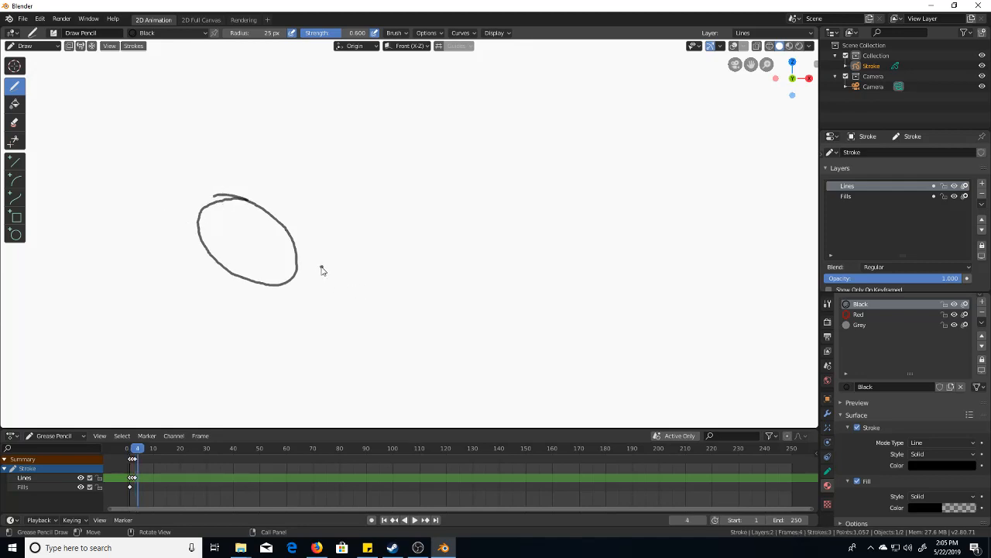
mouse_move(312, 267)
left_mouse_down()
mouse_move(373, 313)
mouse_move(330, 353)
mouse_move(293, 292)
mouse_move(333, 271)
left_mouse_up()
Draw the ball squashed flat at the ground on frame 5 and rebounding up to the right on frames 6 and 7.
key("Right")
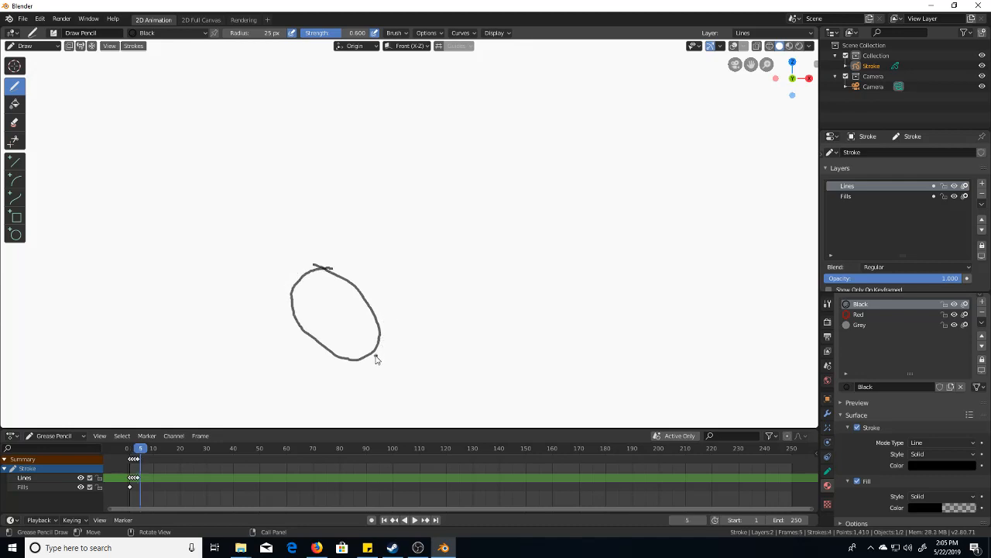
mouse_move(372, 358)
left_mouse_down()
mouse_move(457, 350)
mouse_move(456, 389)
mouse_move(381, 389)
mouse_move(374, 357)
left_mouse_up()
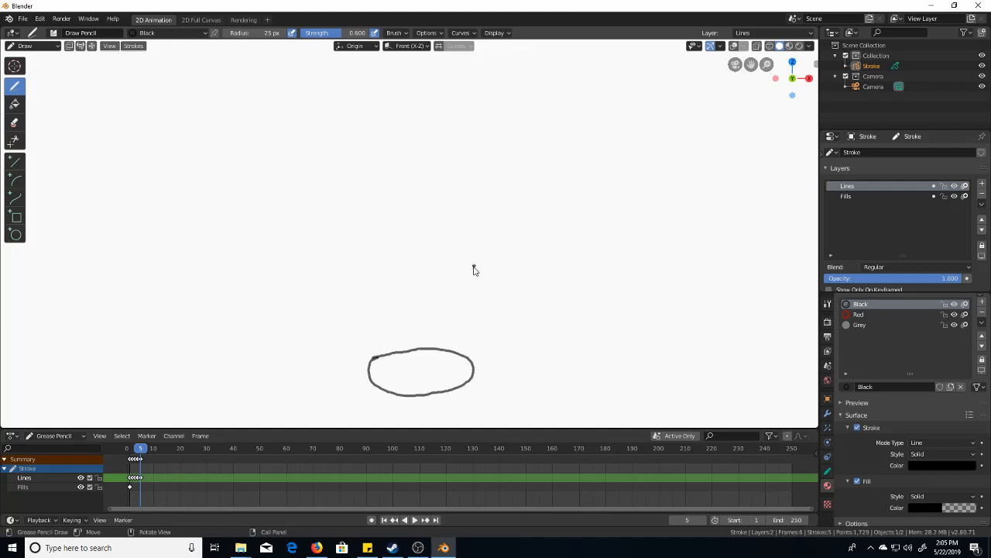
key("Right")
mouse_move(464, 277)
left_mouse_down()
mouse_move(477, 267)
mouse_move(519, 299)
mouse_move(456, 341)
mouse_move(465, 290)
mouse_move(502, 262)
left_mouse_up()
key("Right")
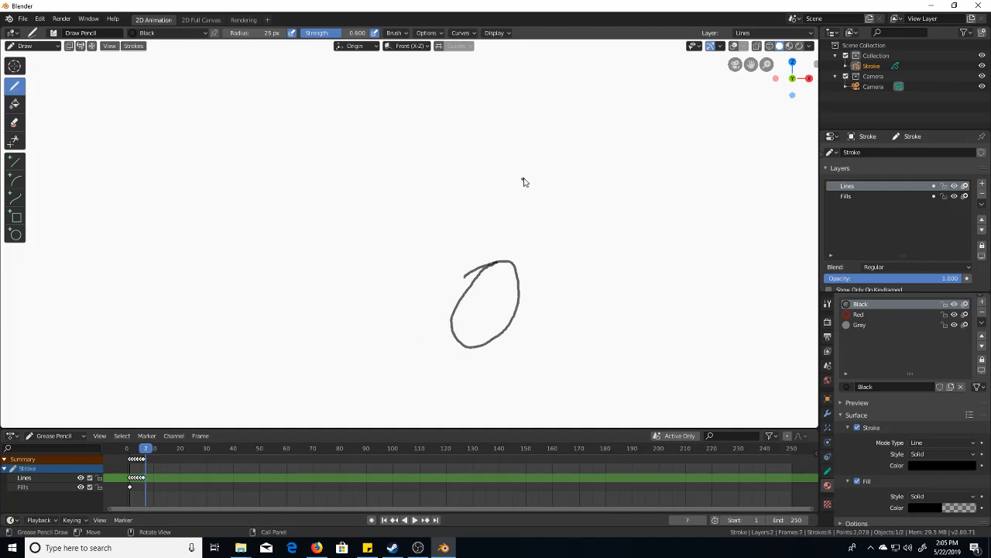
mouse_move(519, 188)
left_mouse_down()
mouse_move(560, 214)
mouse_move(500, 260)
mouse_move(508, 198)
mouse_move(537, 190)
left_mouse_up()
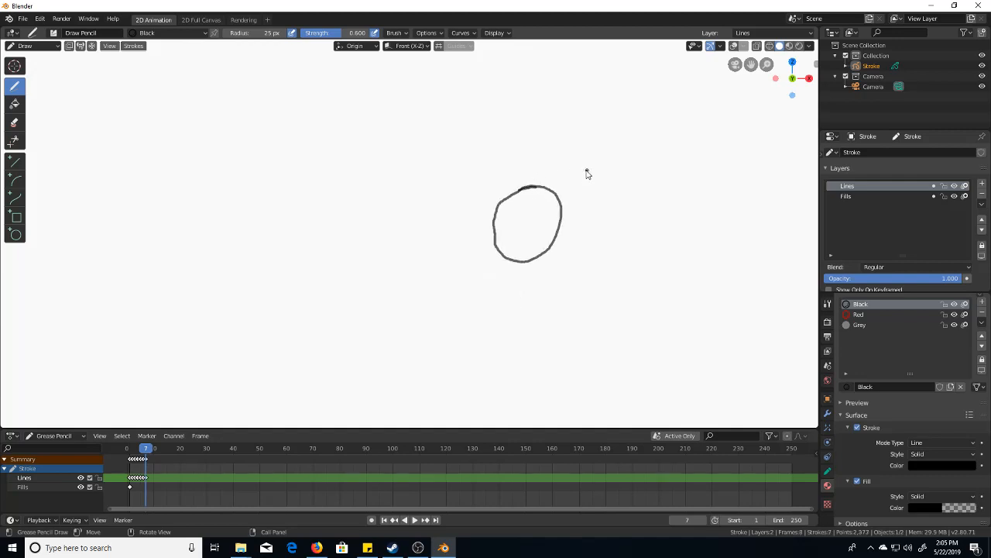
Draw the round ball at the peak of its bounce on frames 8 and 9.
key("Right")
mouse_move(550, 144)
left_mouse_down()
mouse_move(614, 183)
mouse_move(547, 217)
mouse_move(531, 158)
mouse_move(552, 144)
left_mouse_up()
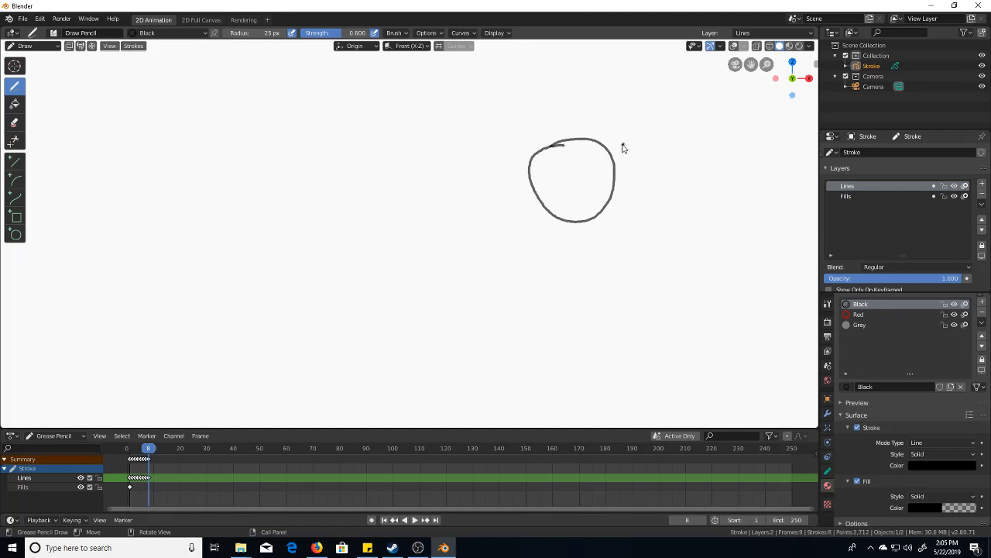
key("Right")
mouse_move(612, 141)
left_mouse_down()
mouse_move(658, 163)
mouse_move(603, 220)
mouse_move(600, 146)
mouse_move(613, 139)
left_mouse_up()
Draw the ball falling toward the canvas's lower-right corner on frames 10 to 12.
key("Right")
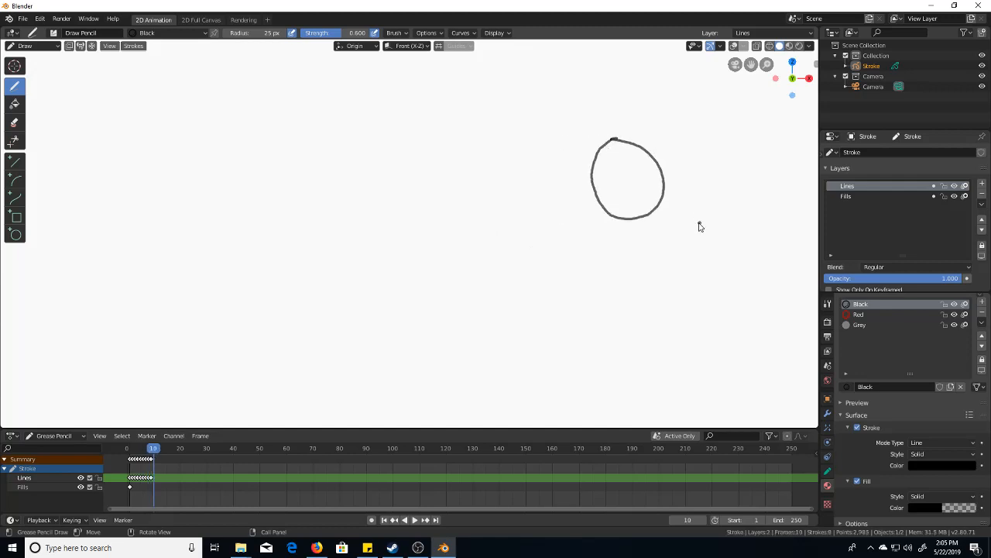
mouse_move(647, 184)
left_mouse_down()
mouse_move(699, 247)
mouse_move(632, 233)
mouse_move(638, 194)
mouse_move(657, 187)
left_mouse_up()
key("Right")
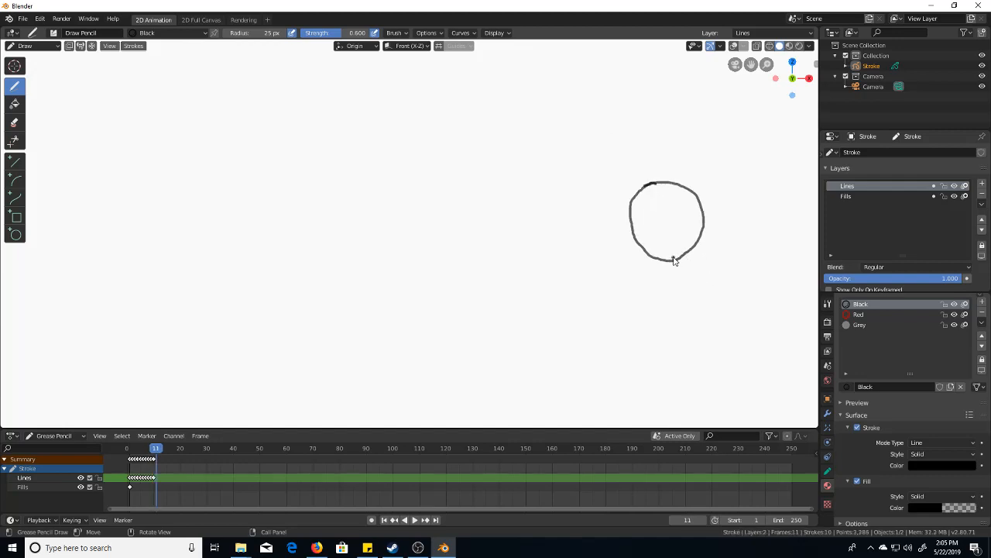
mouse_move(673, 256)
left_mouse_down()
mouse_move(722, 266)
mouse_move(663, 321)
mouse_move(653, 261)
mouse_move(676, 256)
left_mouse_up()
key("Right")
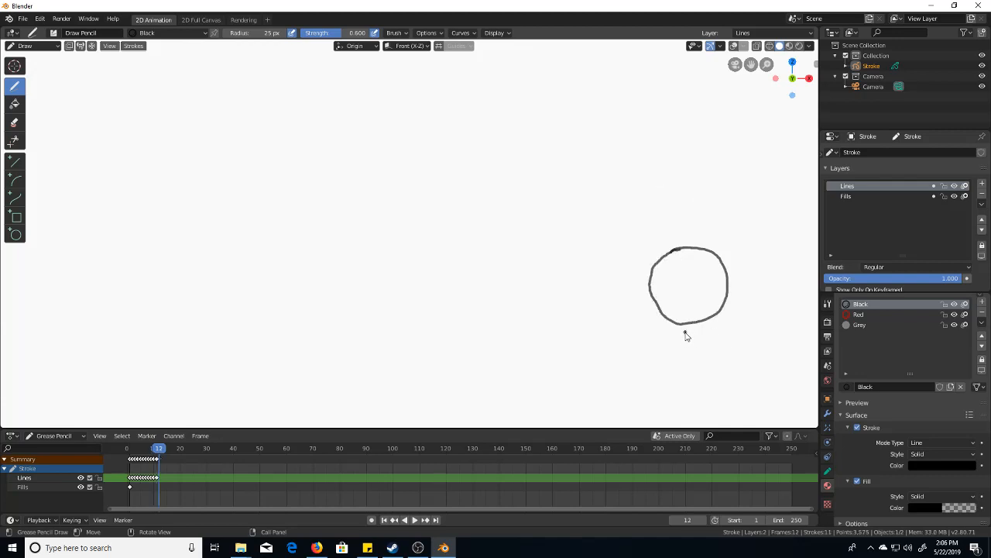
mouse_move(683, 334)
left_mouse_down()
mouse_move(694, 322)
mouse_move(753, 379)
mouse_move(682, 384)
mouse_move(680, 331)
mouse_move(691, 326)
left_mouse_up()
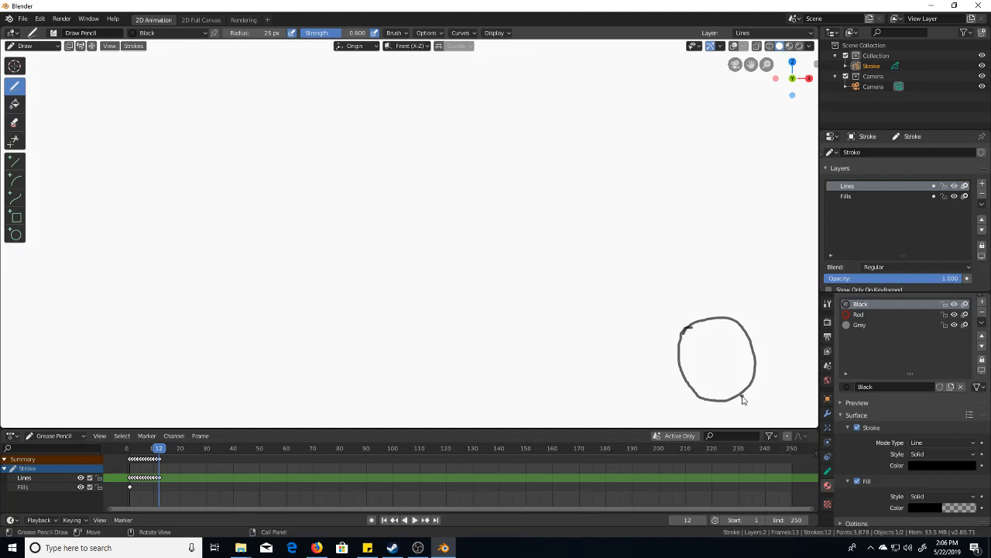
Step back and forth through the drawn frames to check the ball's motion, finishing on frame 1.
key("Left")
key("Left")
key("Left")
key("Left")
key("Left")
key("Left")
key("Left")
key("Left")
key("Left")
key("Left")
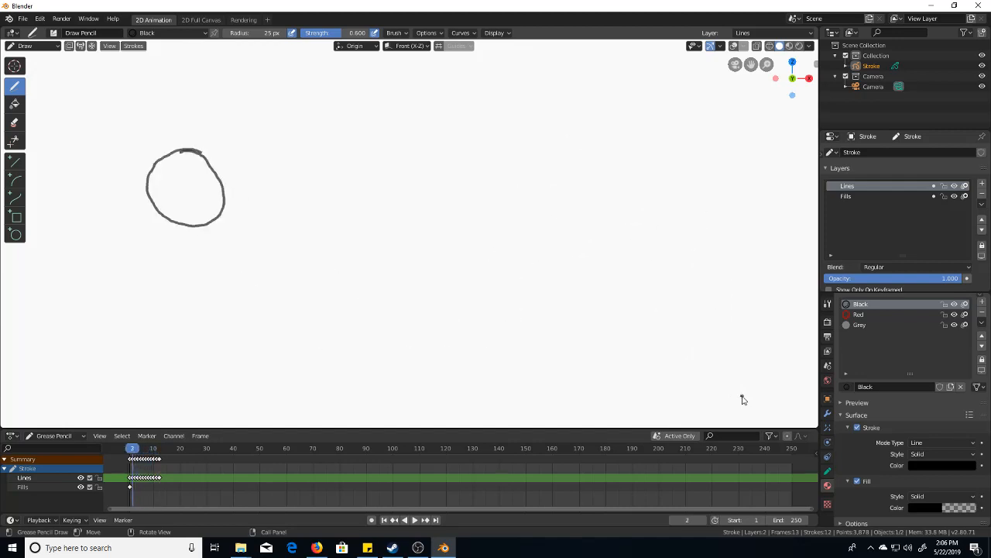
key("Left")
key("Right")
key("Right")
key("Right")
key("Right")
key("Right")
key("Right")
key("Right")
key("Right")
key("Right")
key("Right")
key("Right")
key("Right")
key("Left")
key("Left")
key("Left")
key("Left")
key("Left")
key("Left")
key("Left")
key("Left")
key("Left")
key("Left")
key("Left")
key("Left")
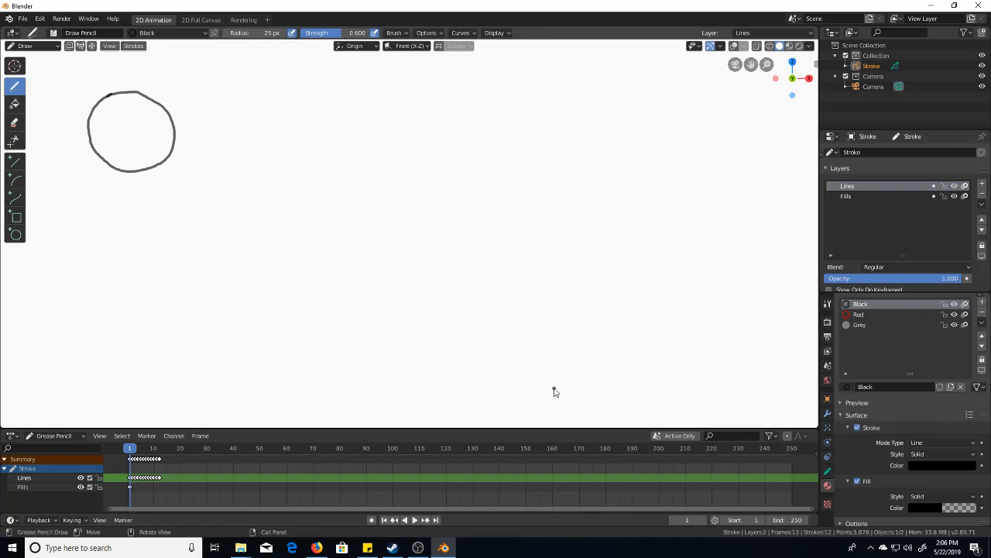
Set the animation's end frame to 24.
left_click(788, 521)
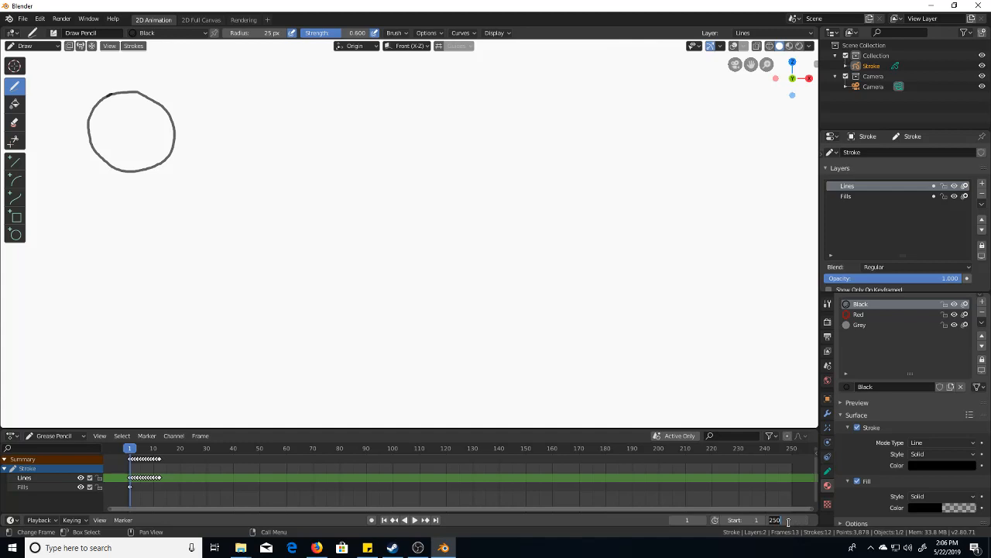
type("24")
key("Return")
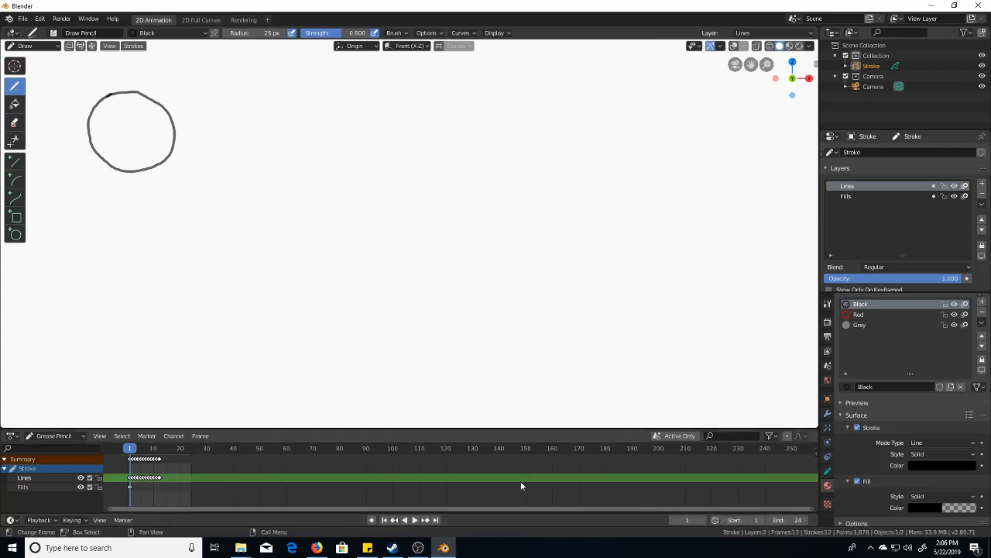
Play the bouncing ball animation, stop it and return to the first frame.
left_click(414, 519)
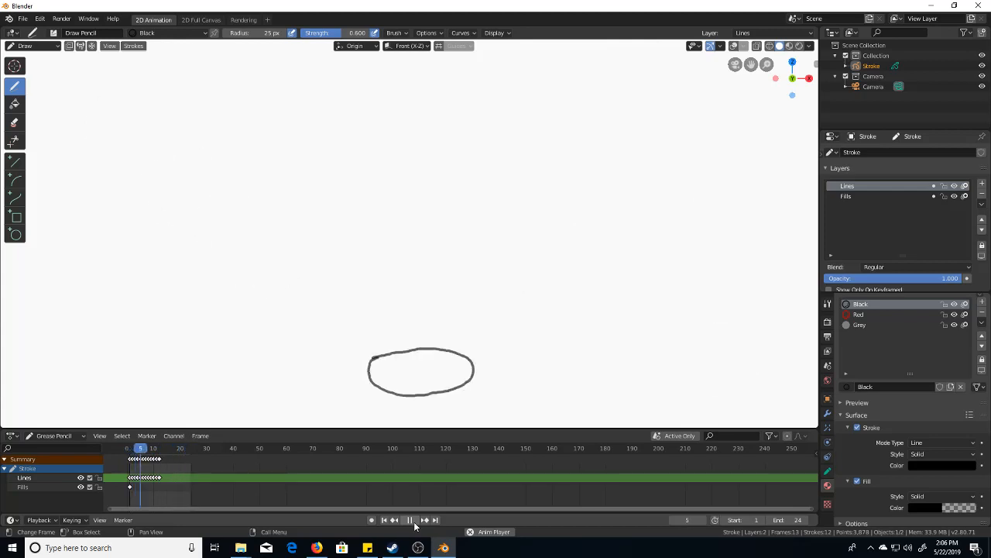
left_click(410, 521)
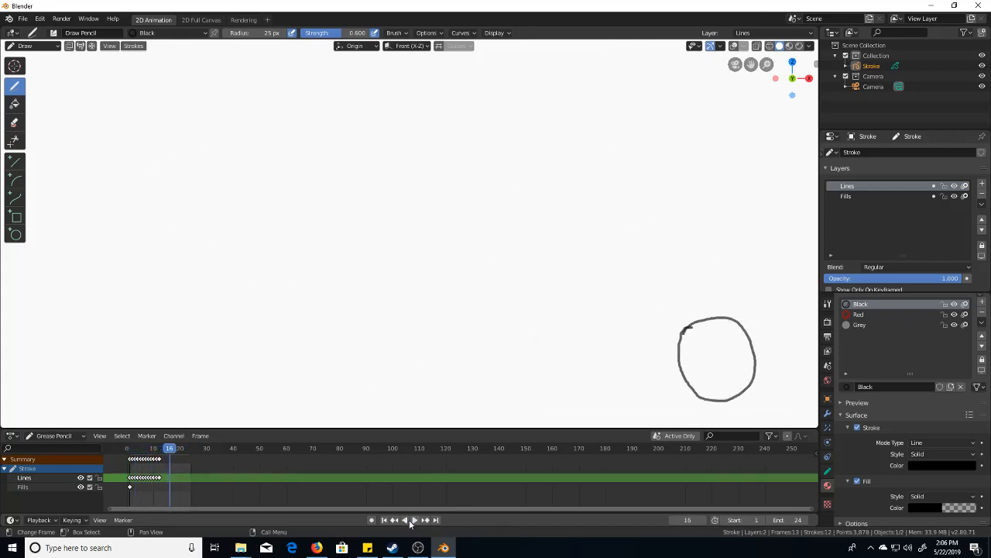
left_click(384, 522)
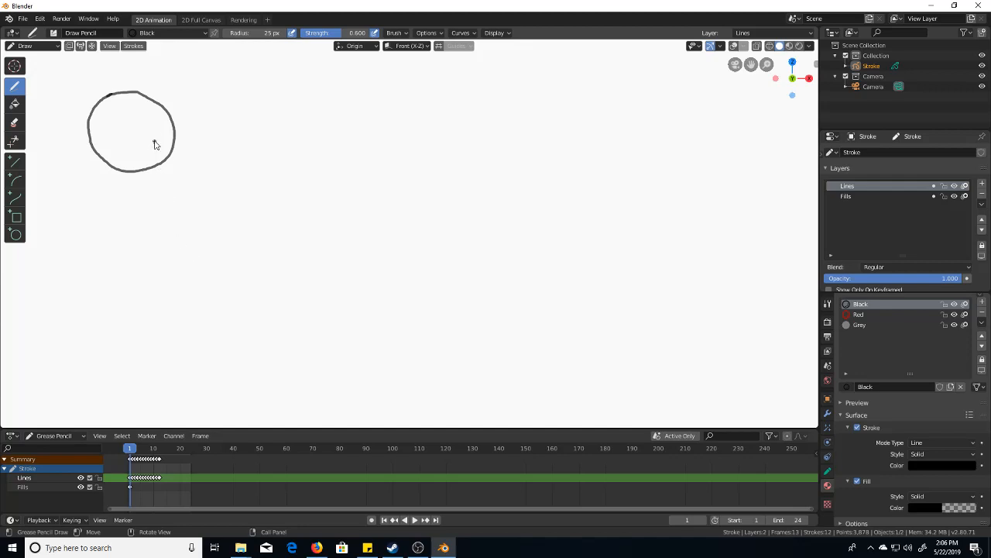
Try to fill the ball on frame 1 with the Black material using the Fill tool, and undo the fill.
left_click(15, 104)
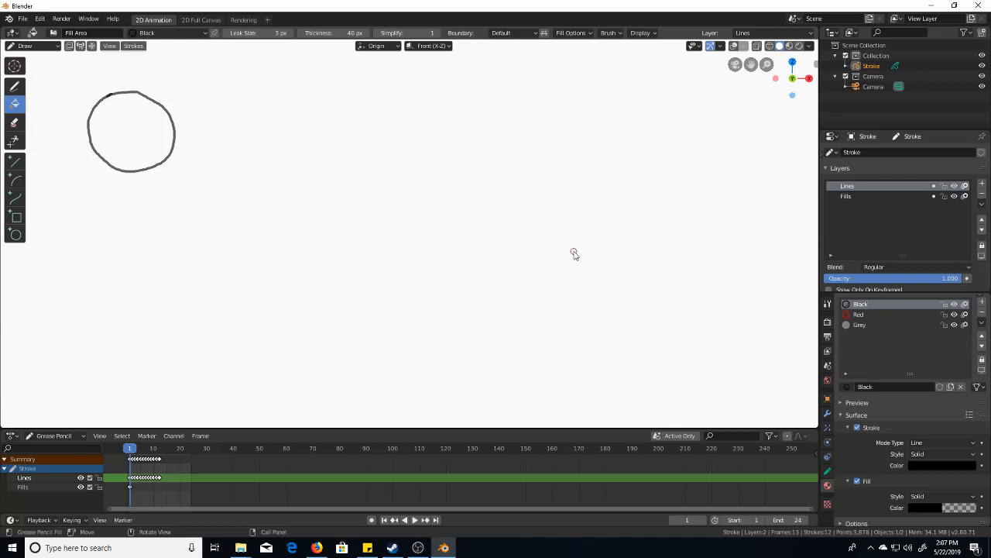
left_click(134, 127)
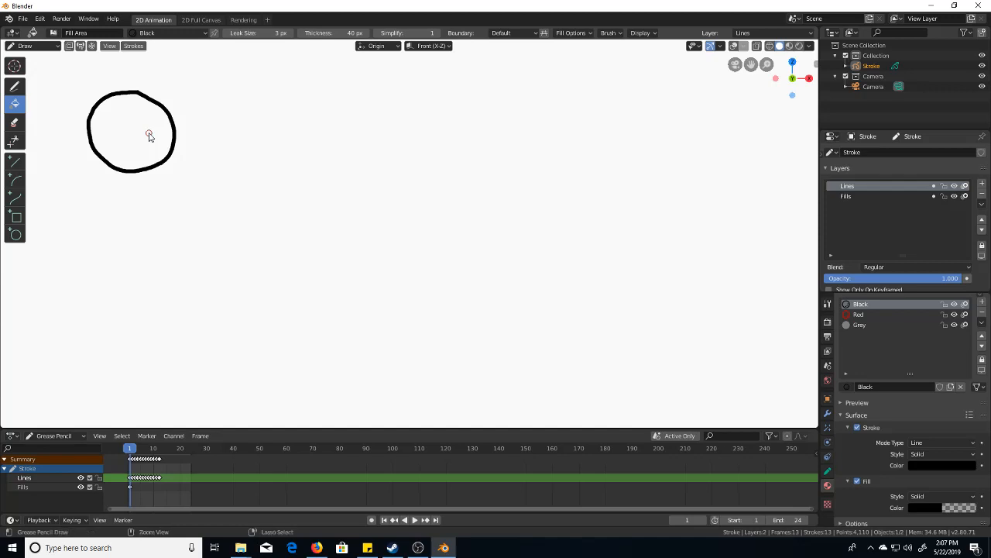
key("ctrl+z")
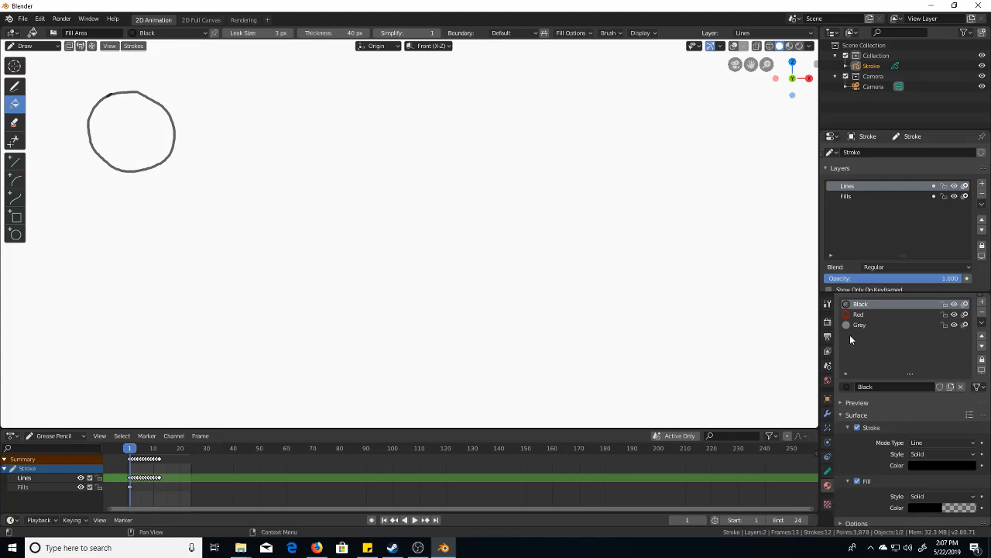
Add a new material to the Stroke object and name it blue.
left_click(829, 304)
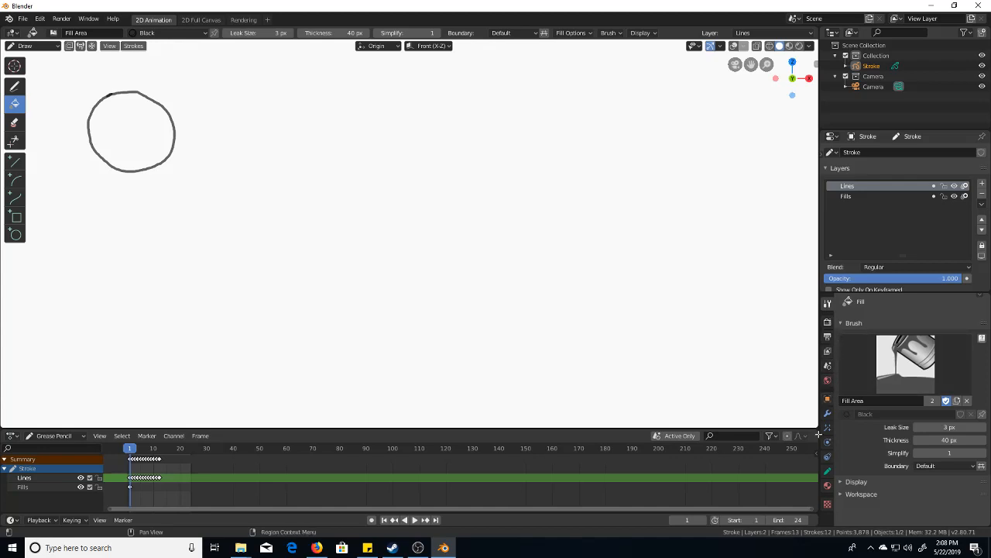
left_click(828, 485)
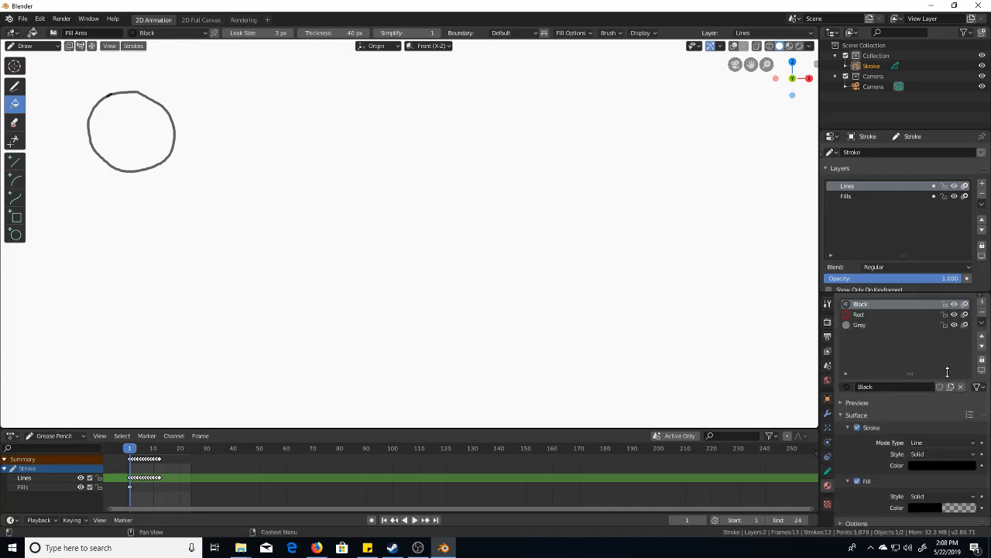
left_click(982, 303)
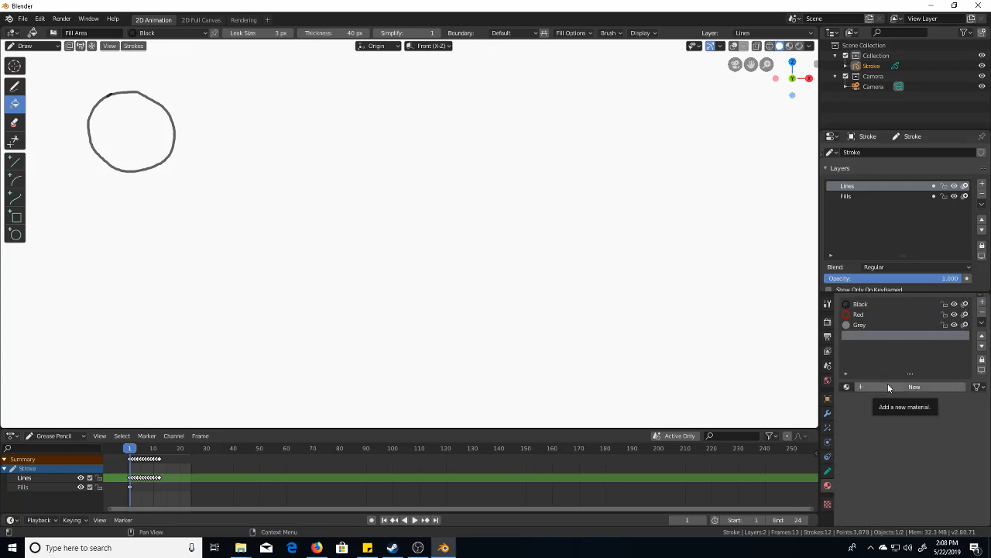
left_click(888, 385)
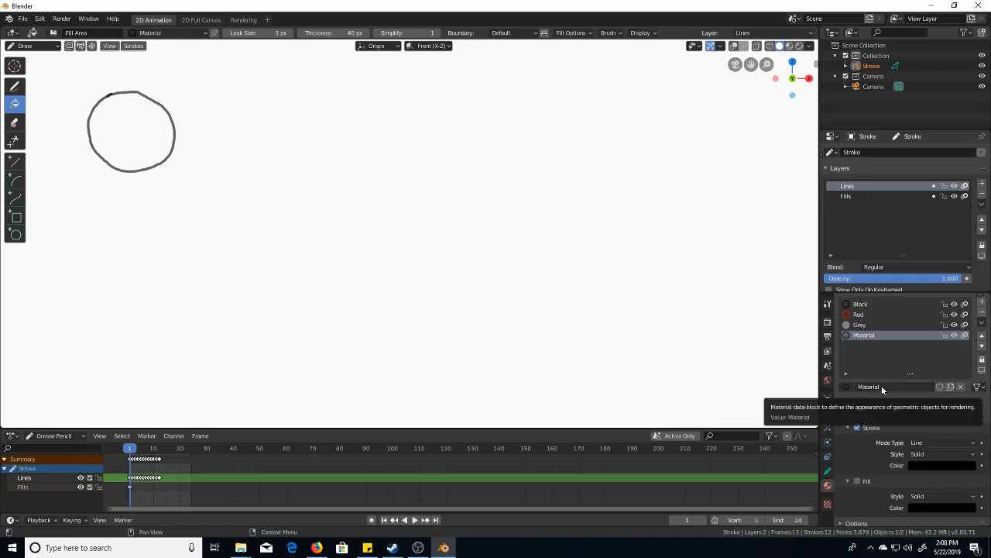
left_click(881, 385)
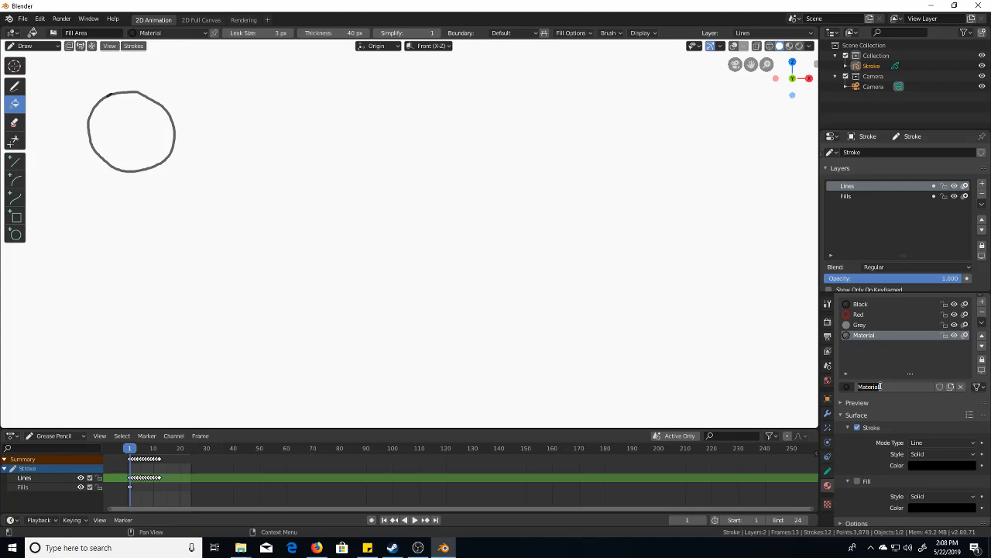
type("blue")
key("Return")
Examine the blue material's stroke and fill colour settings.
left_click(925, 463)
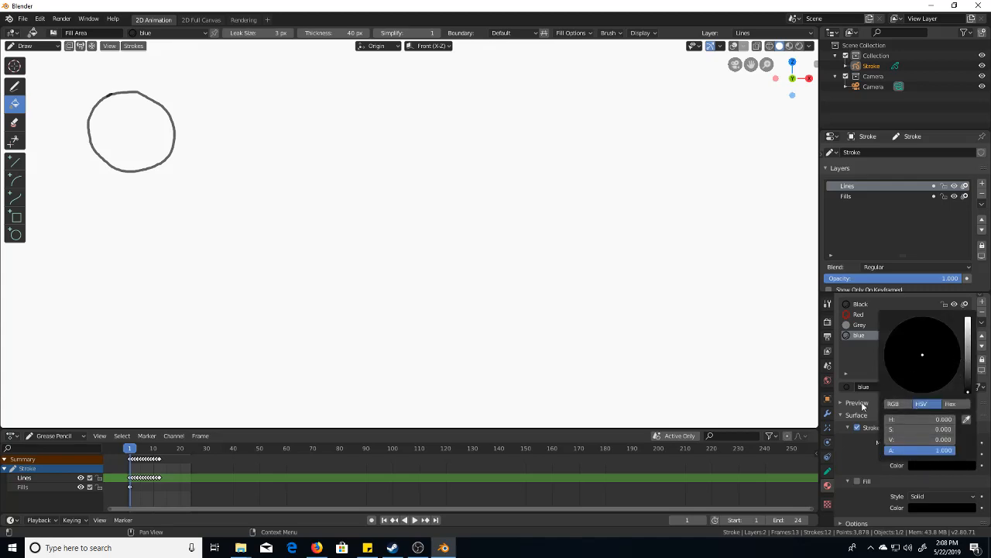
left_click(924, 507)
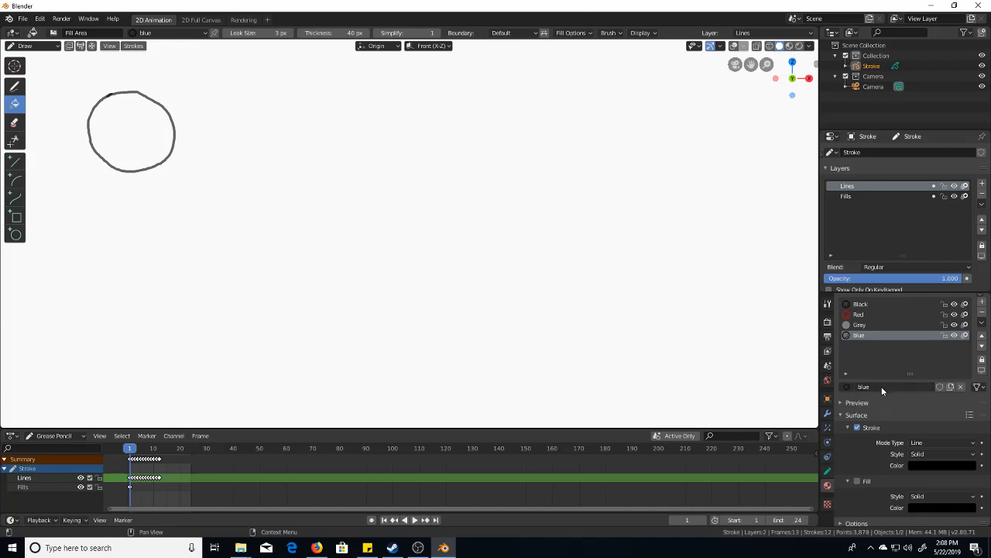
left_click(848, 428)
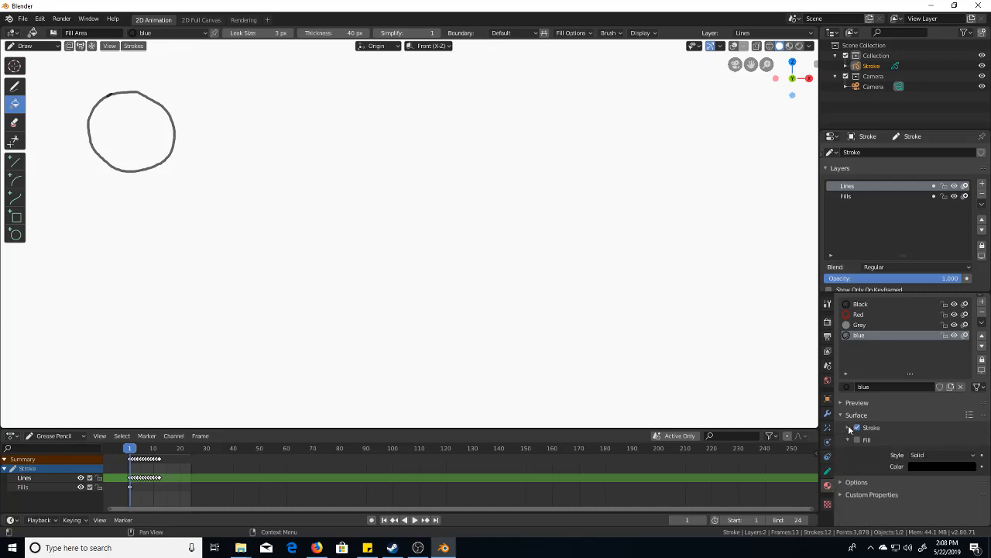
left_click(848, 428)
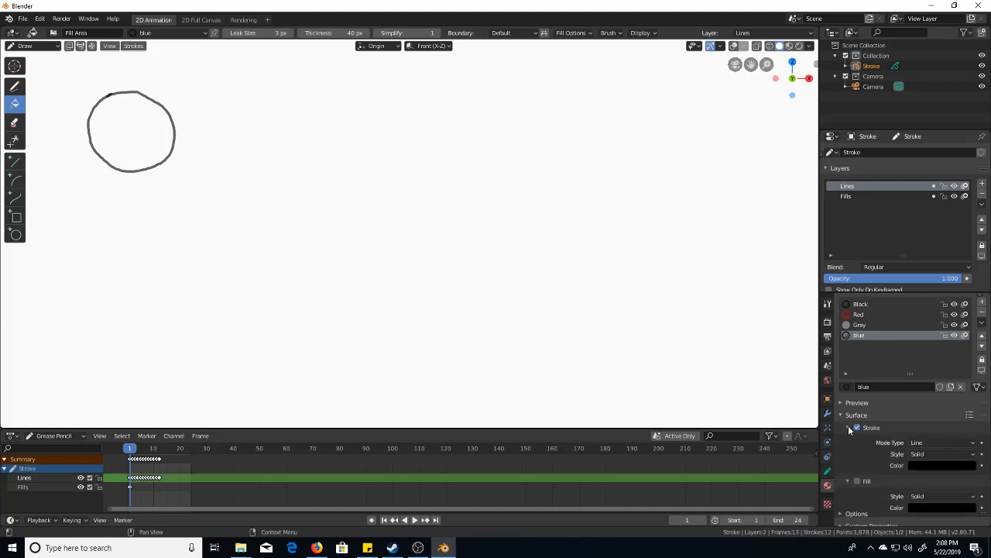
Enable the fill on the blue material, keep its style Solid and set its fill colour to dark red.
left_click(856, 481)
scroll(859, 488, "down", 1)
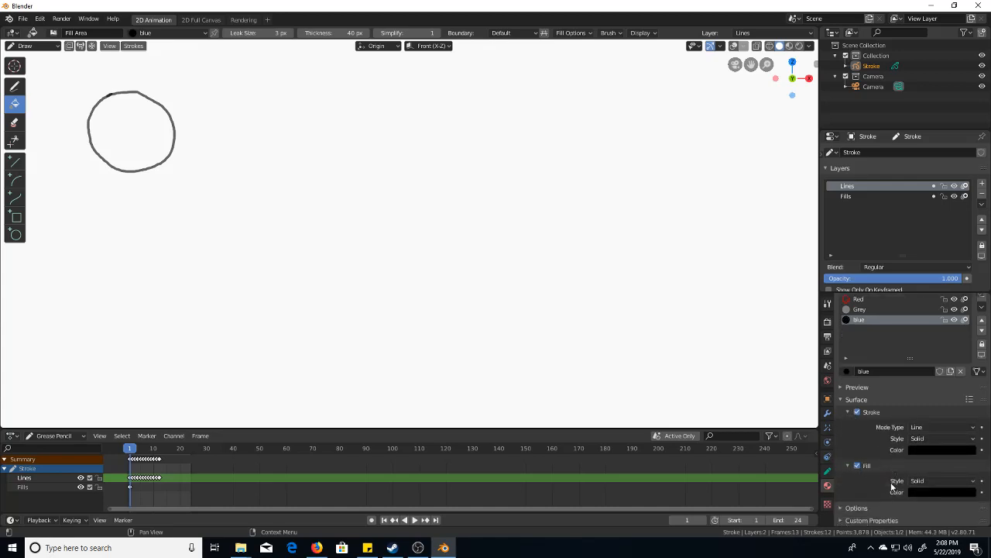
left_click(918, 481)
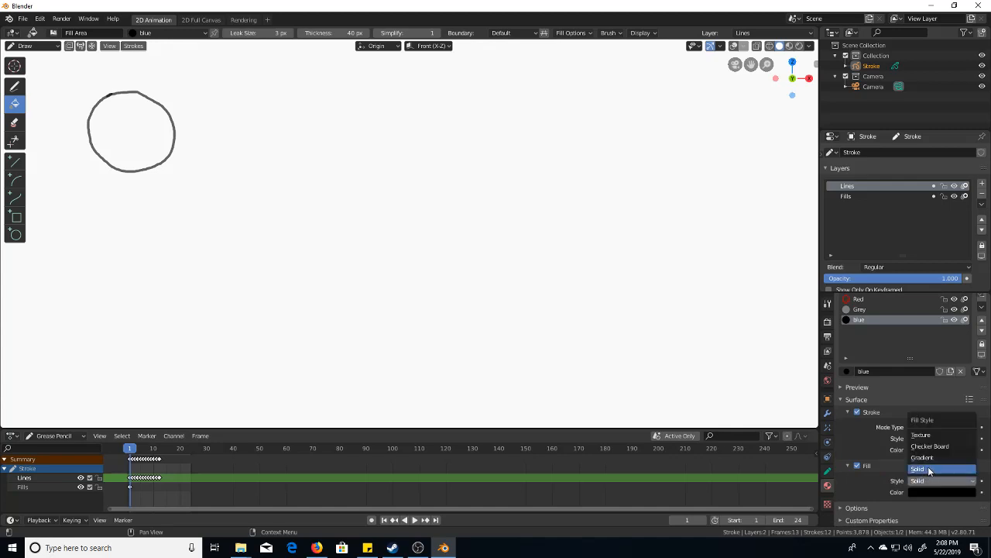
left_click(930, 469)
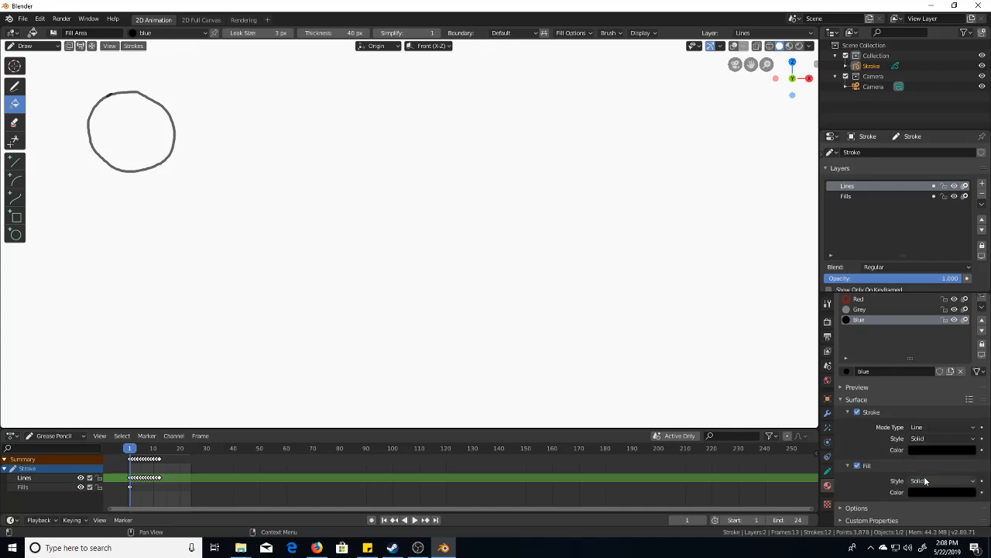
left_click(925, 493)
left_click(894, 431)
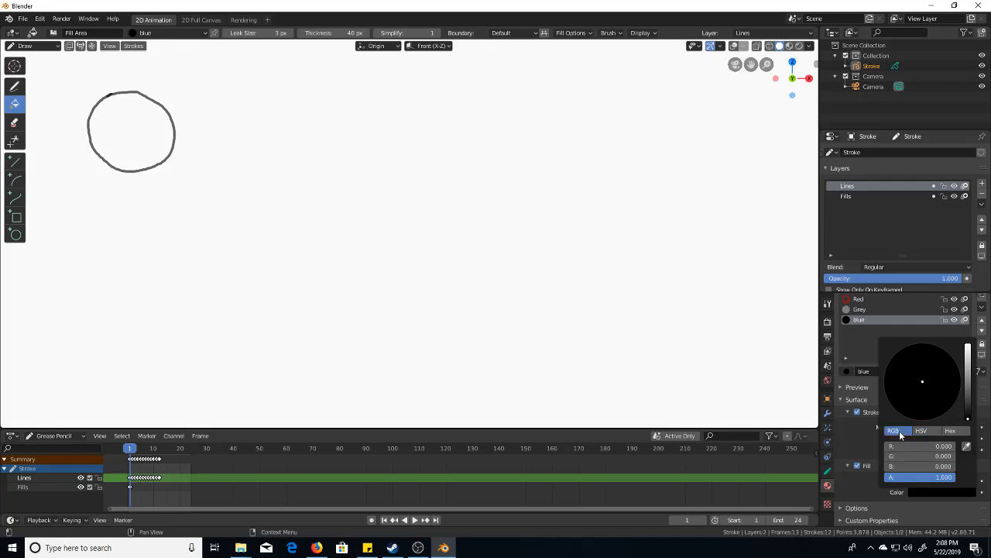
left_click_drag(968, 418, 968, 377)
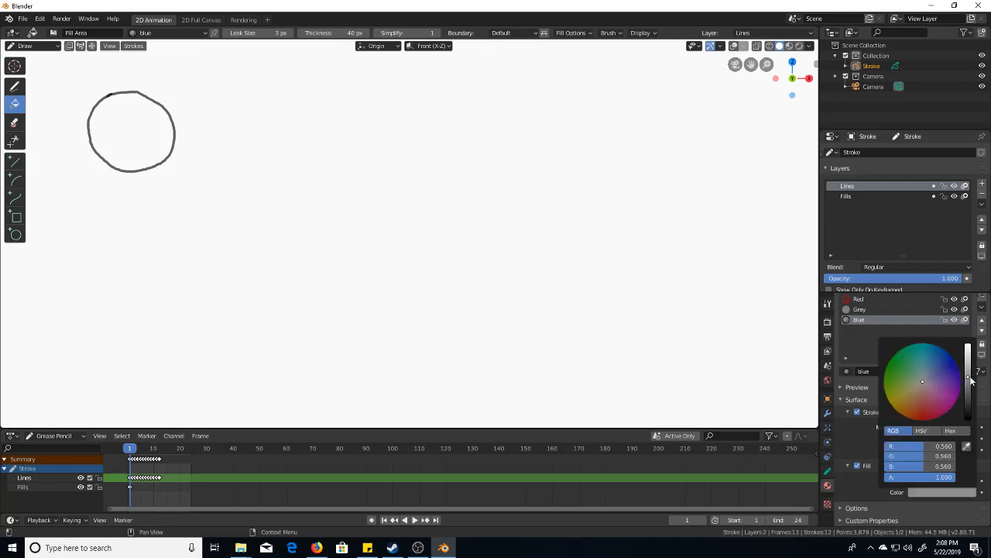
left_click(923, 413)
left_click_drag(923, 414, 925, 419)
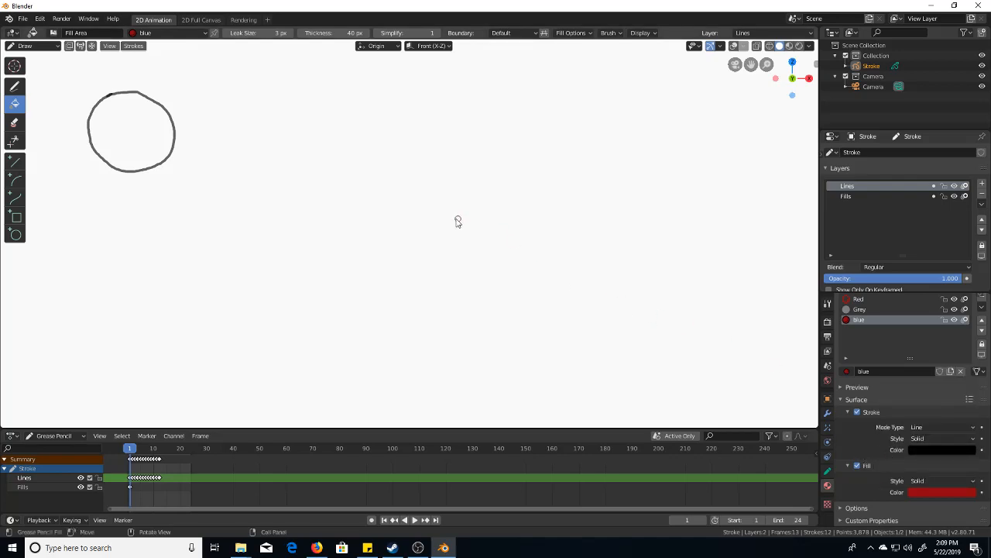
Fill the ball outline with the blue material on each of frames 1 to 6.
left_click(133, 138)
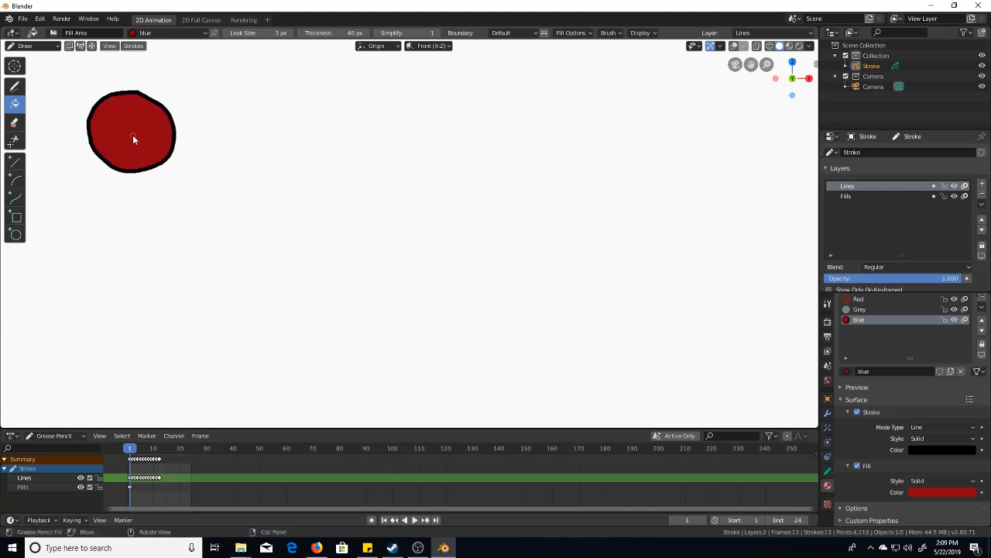
key("Right")
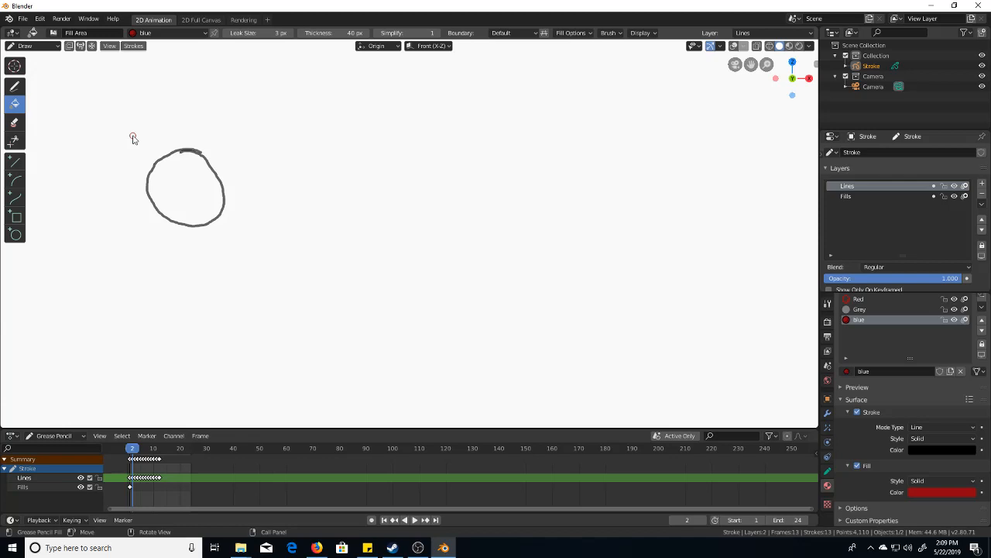
left_click(184, 192)
key("Right")
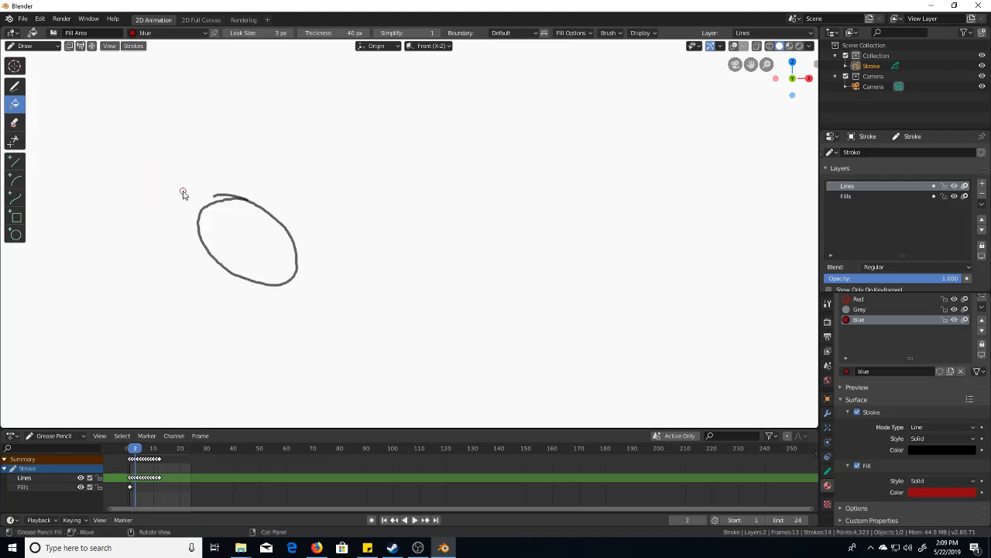
left_click(246, 248)
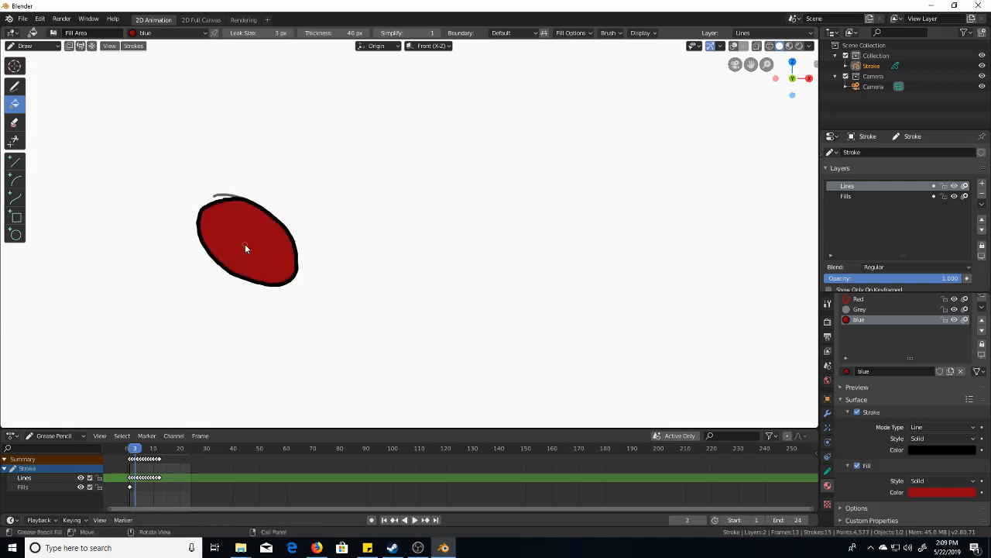
key("Right")
left_click(341, 317)
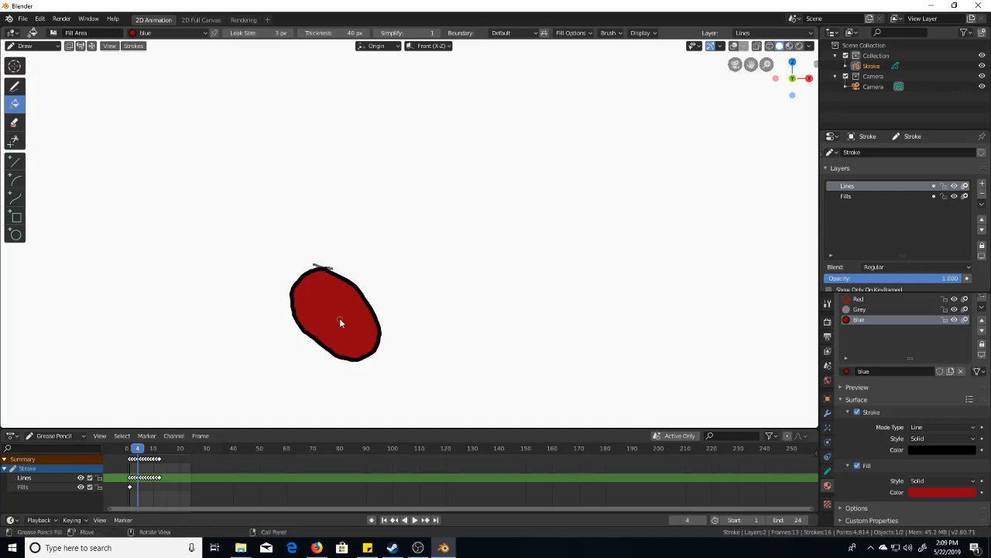
key("Right")
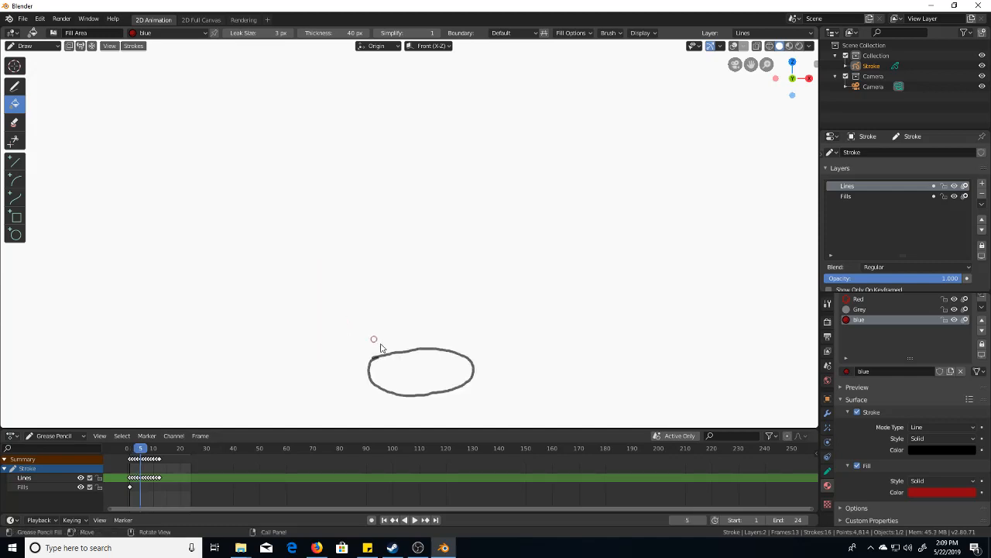
left_click(428, 378)
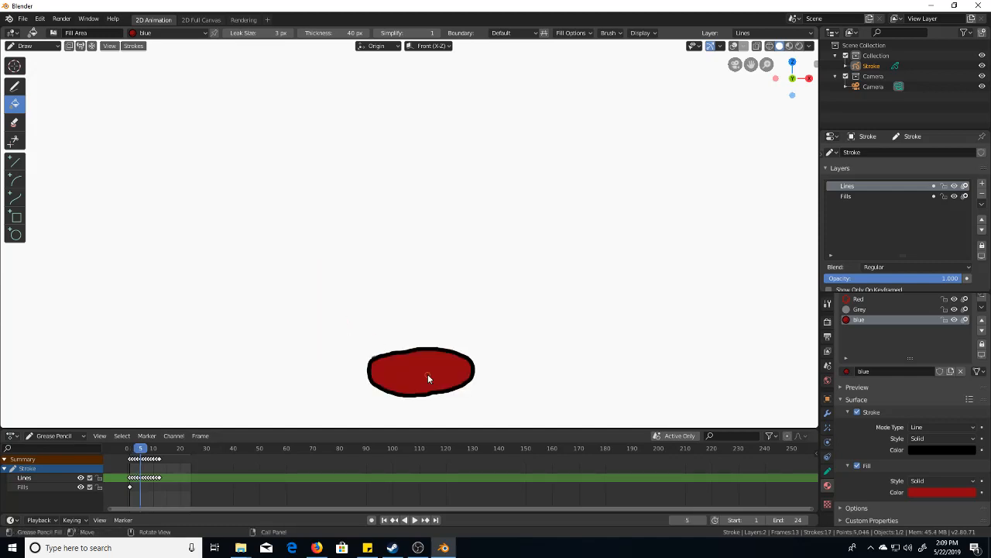
key("Right")
left_click(481, 305)
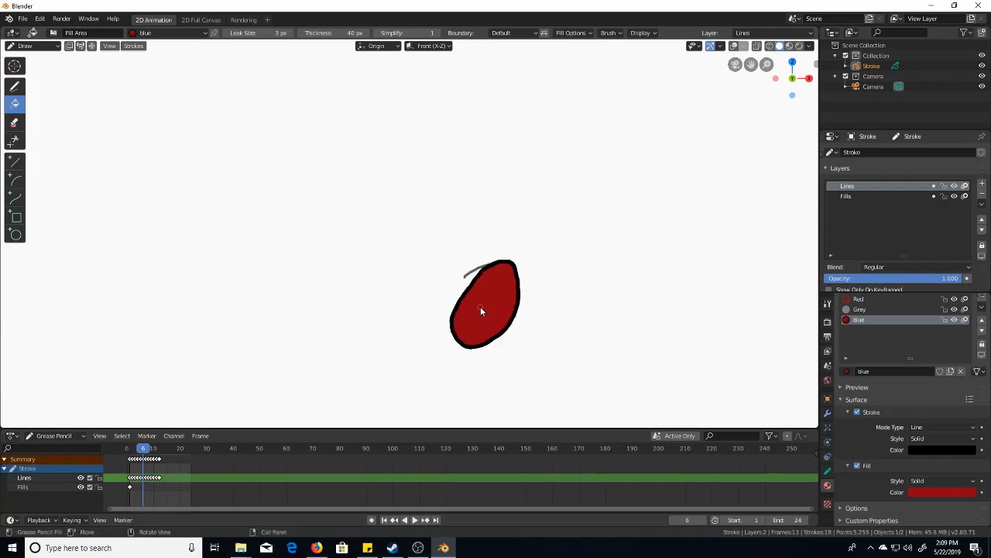
Fill the ball outline with the blue material on each of frames 7 to 12.
key("Right")
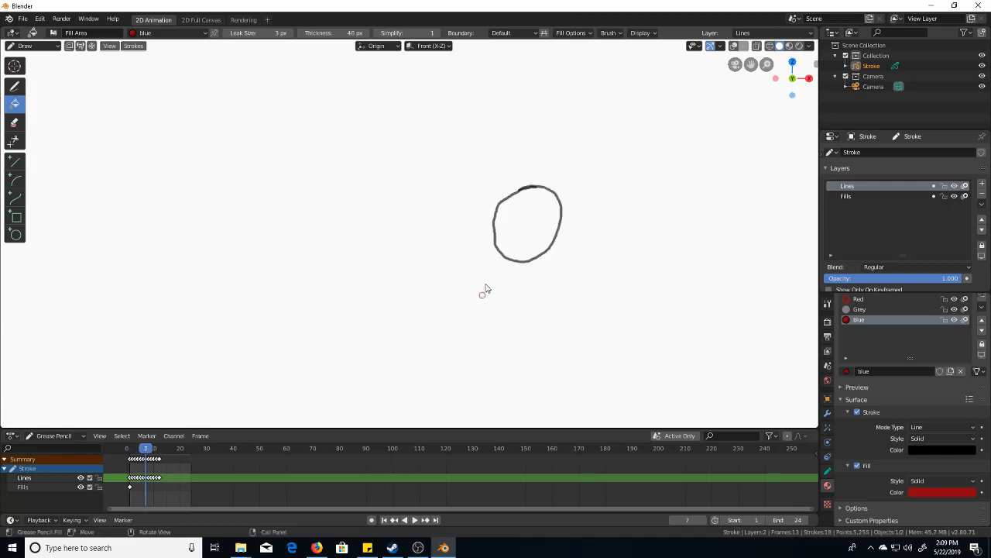
left_click(532, 234)
key("Right")
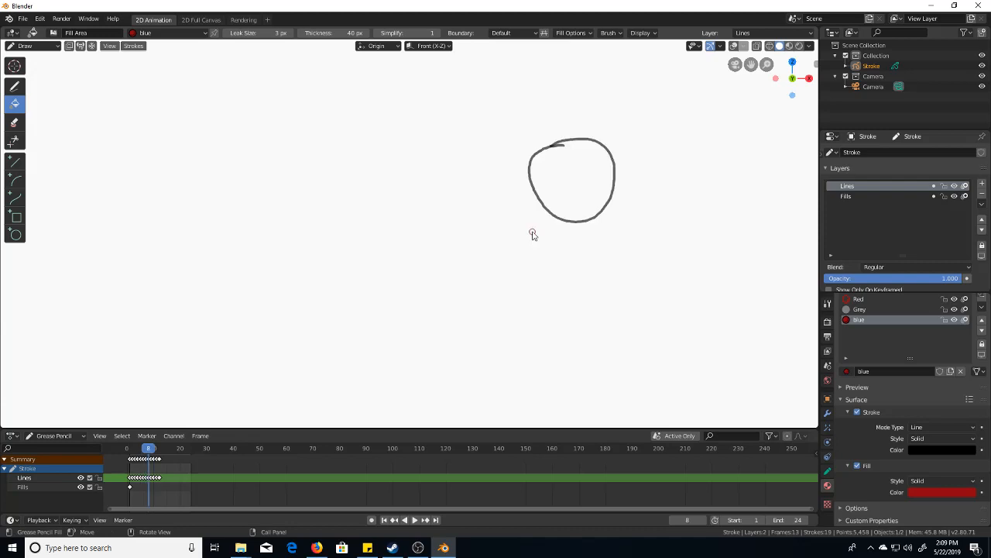
left_click(571, 182)
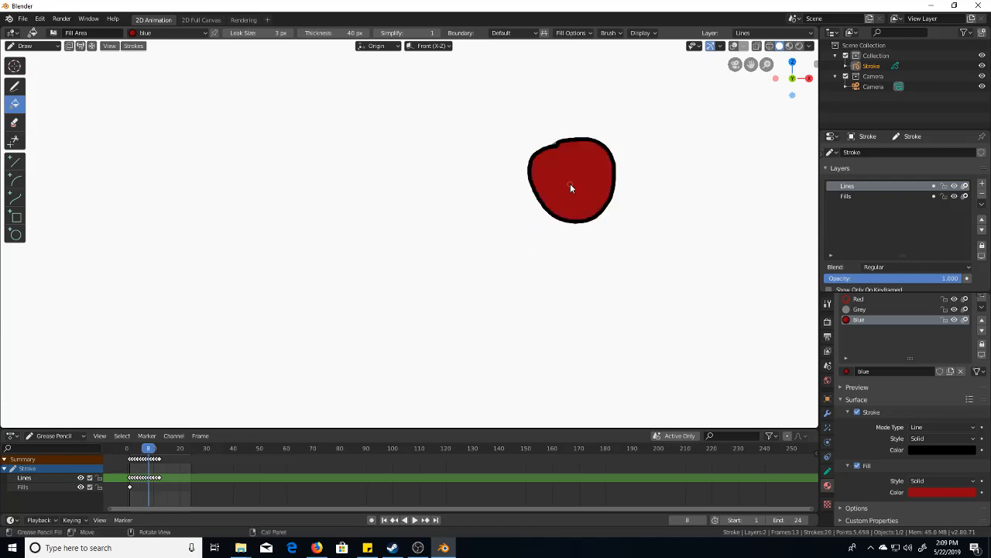
key("Right")
left_click(617, 185)
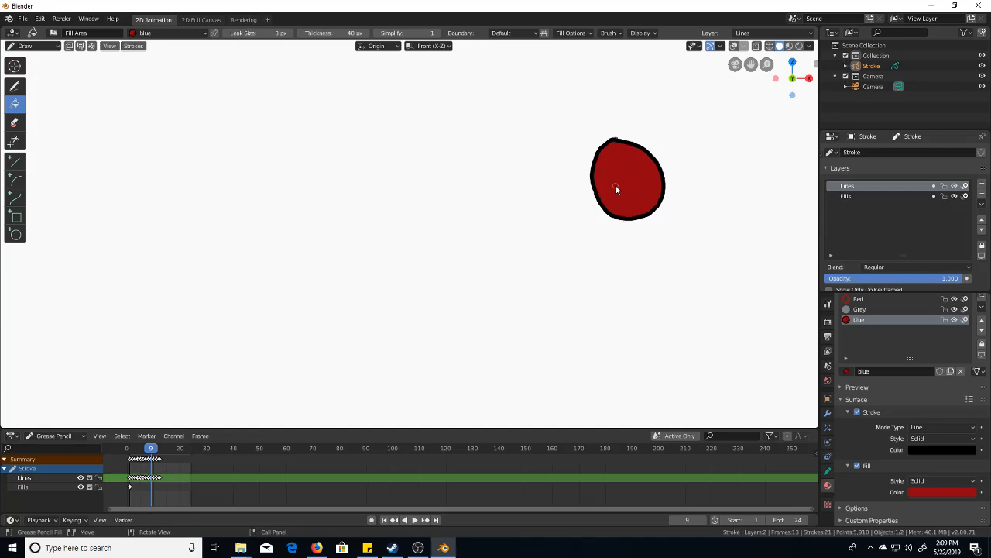
key("Right")
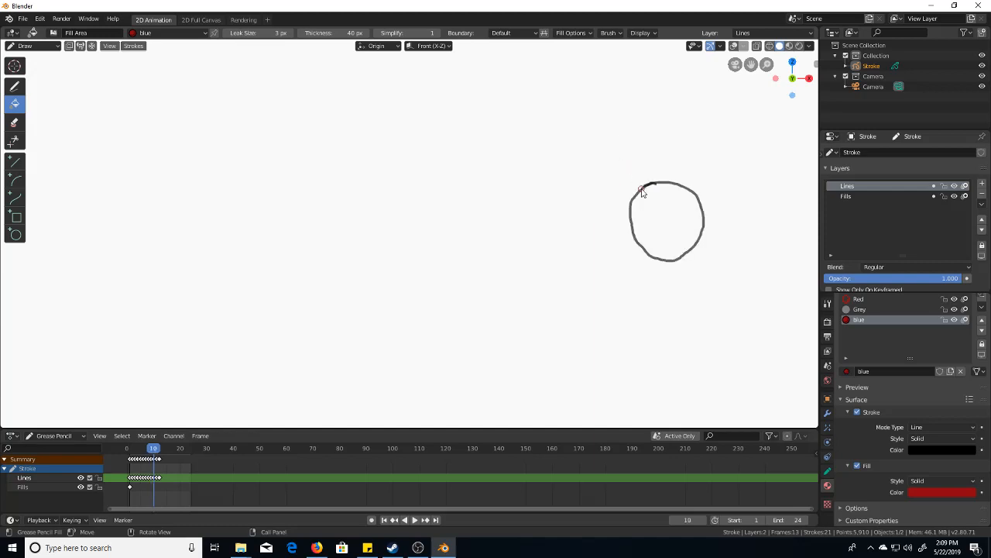
left_click(671, 225)
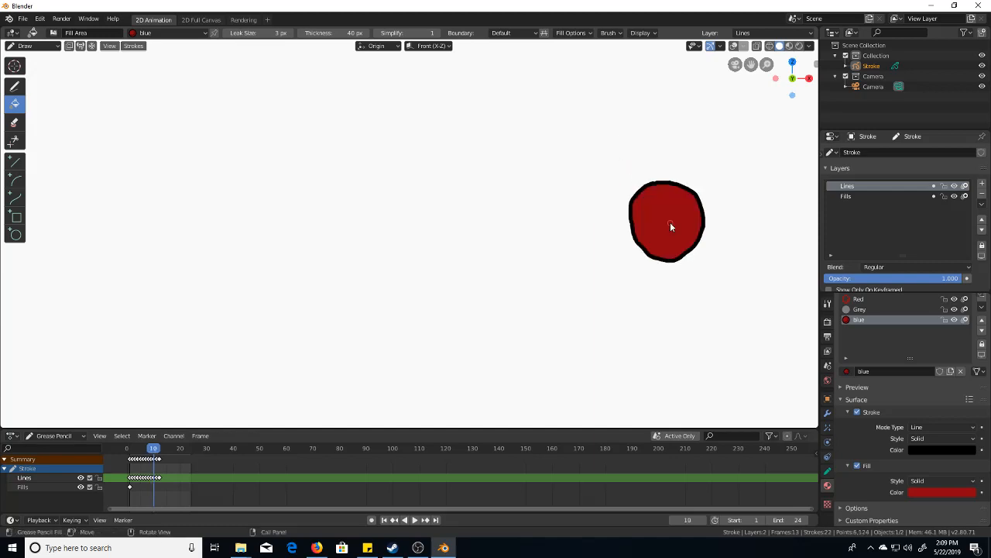
key("Right")
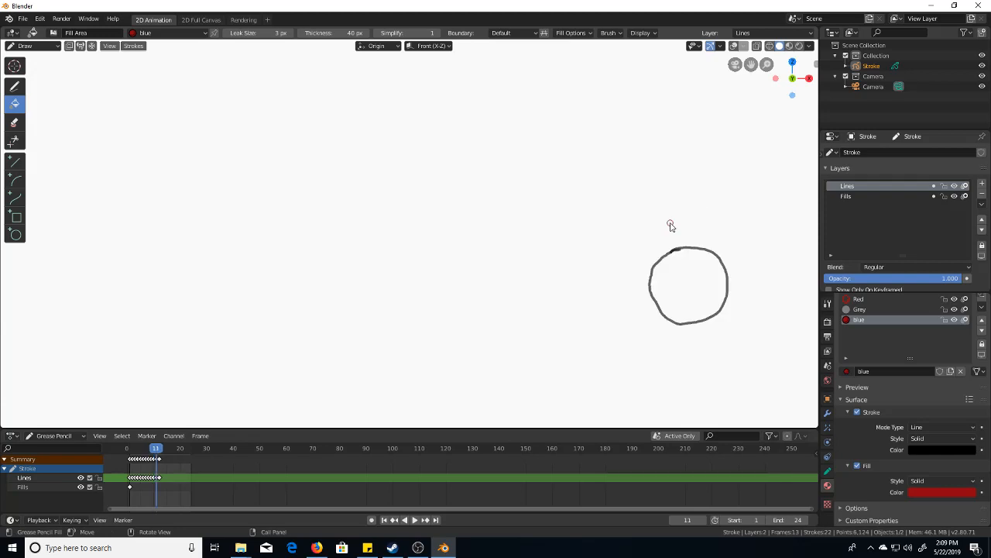
left_click(691, 293)
key("Right")
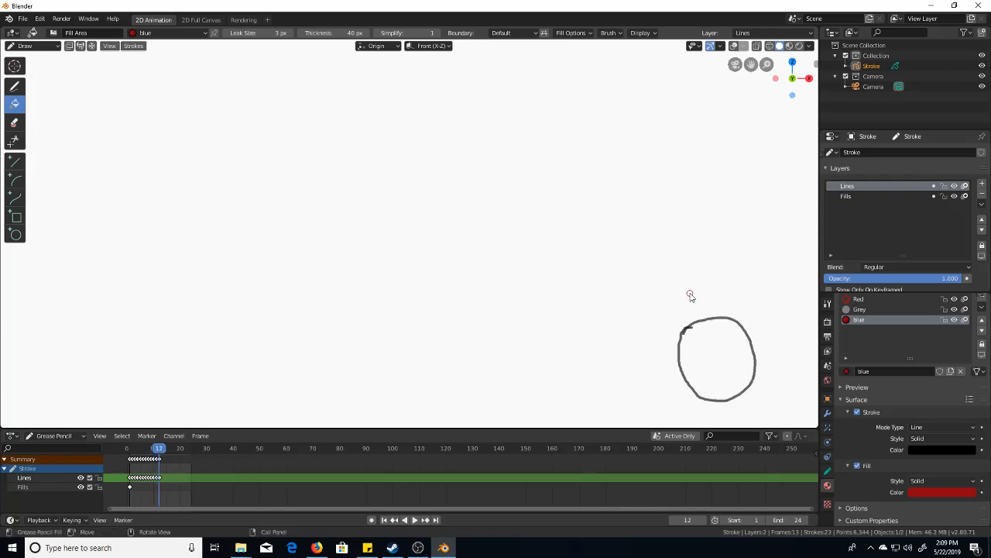
left_click(711, 354)
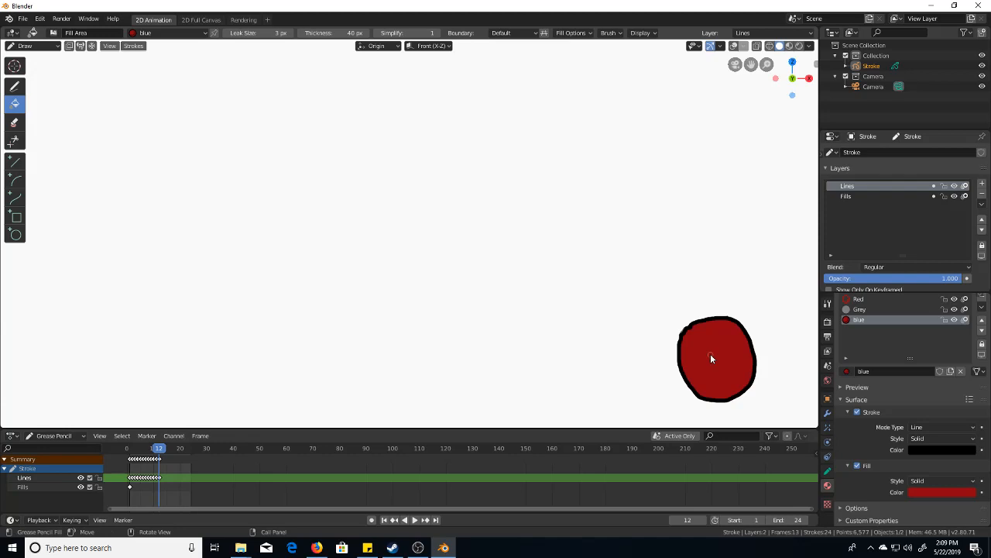
Play the coloured ball animation, stop it and return to frame 1.
key("space")
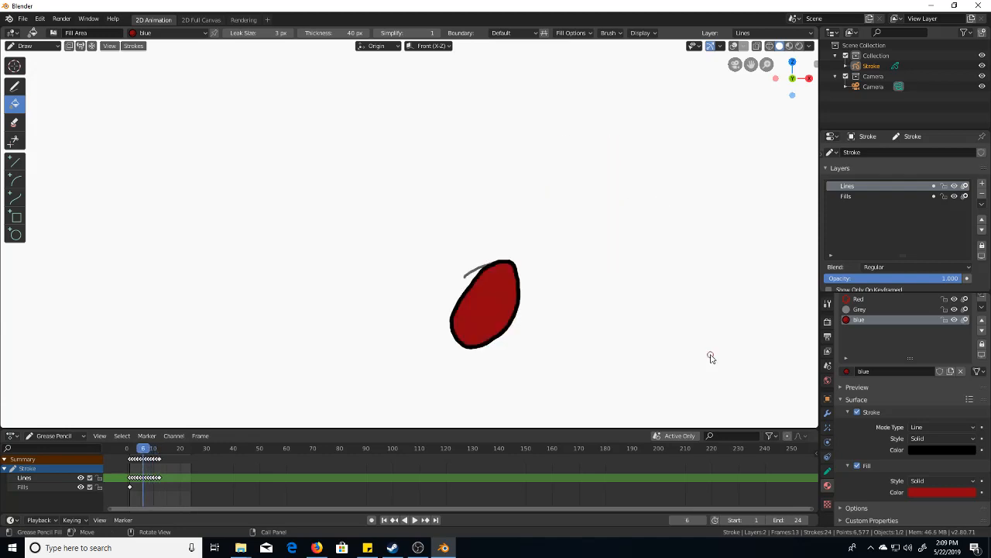
key("Left")
key("Left")
key("Left")
key("Left")
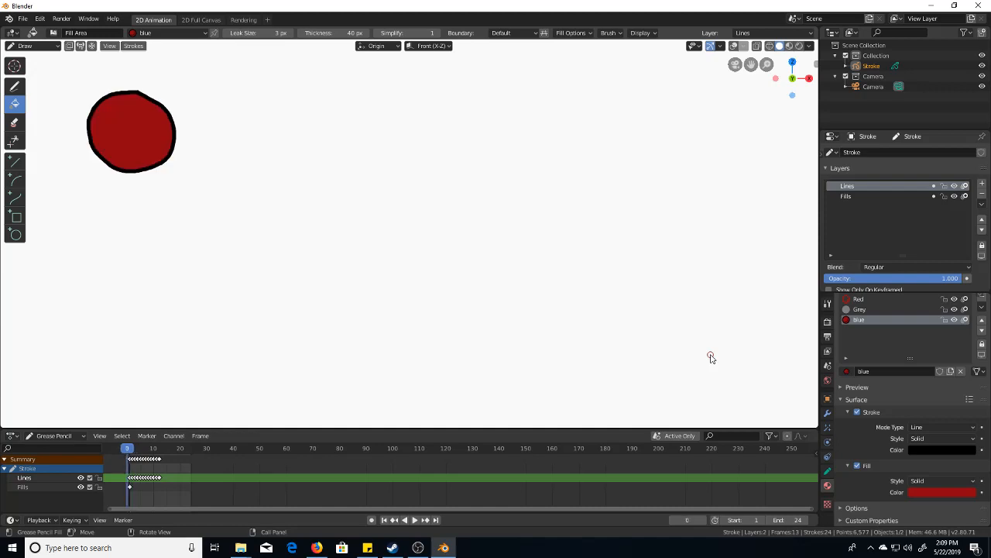
key("Right")
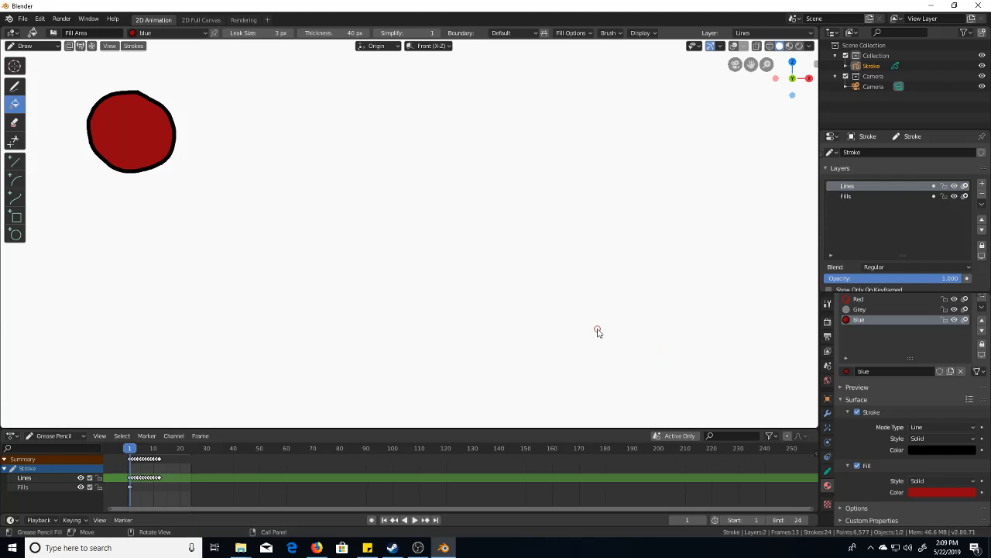
Spread out the last two ball keyframes, moving frame 12 to frame 24 and frame 11 to frame 22.
right_click(161, 460)
left_click(160, 463)
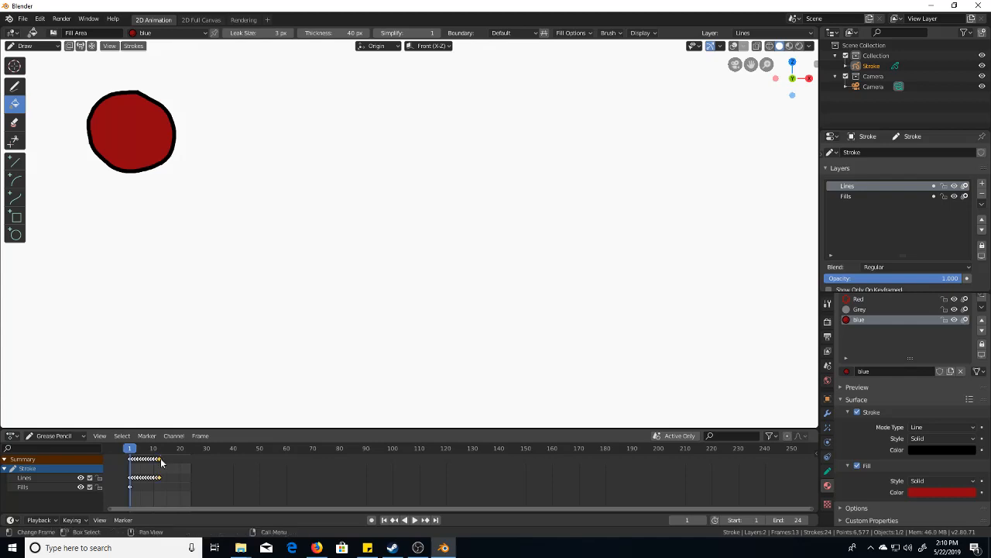
key("g")
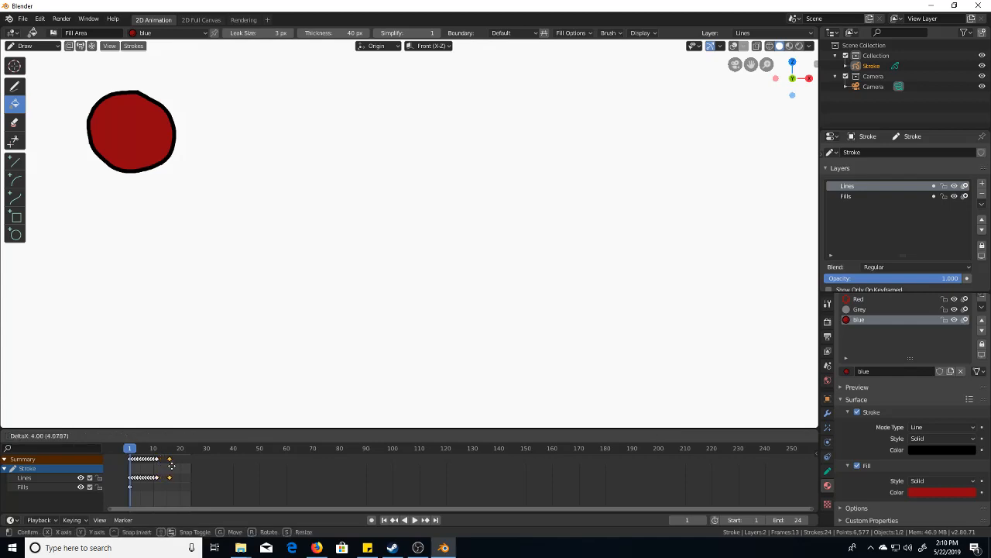
left_click(191, 469)
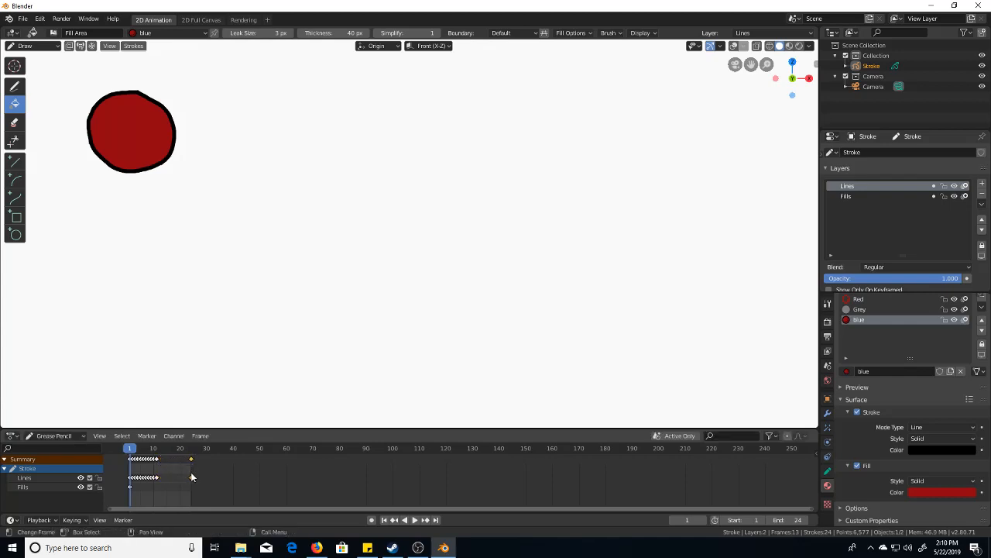
left_click(157, 459)
key("g")
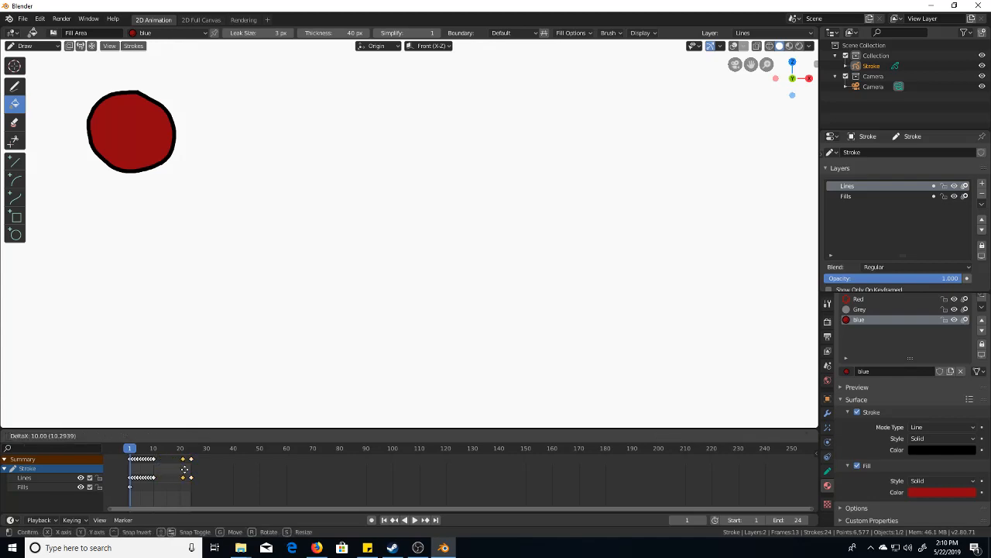
left_click(186, 470)
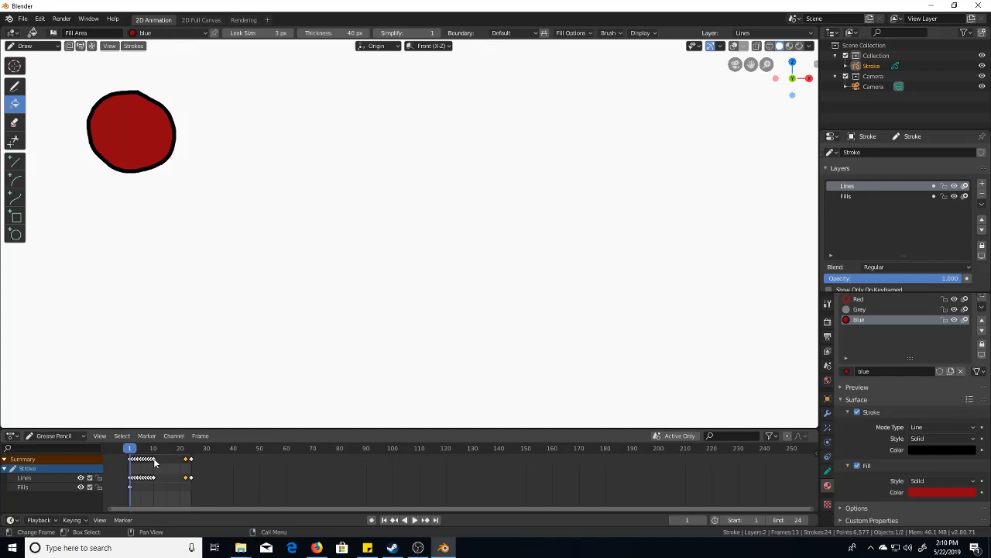
Move the keyframe on frame 10 to frame 20 and the one on frame 9 to frame 18.
left_click(155, 463)
key("g")
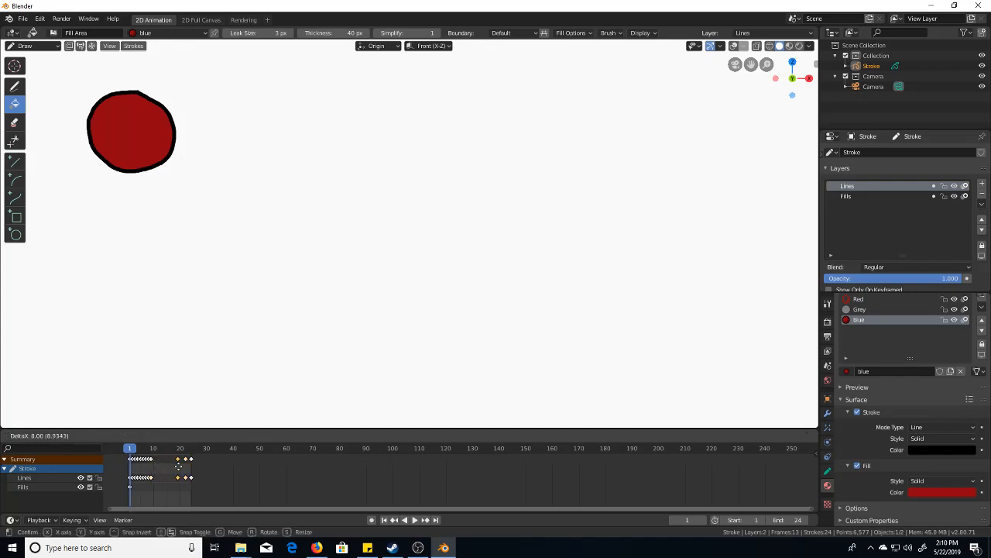
left_click(182, 471)
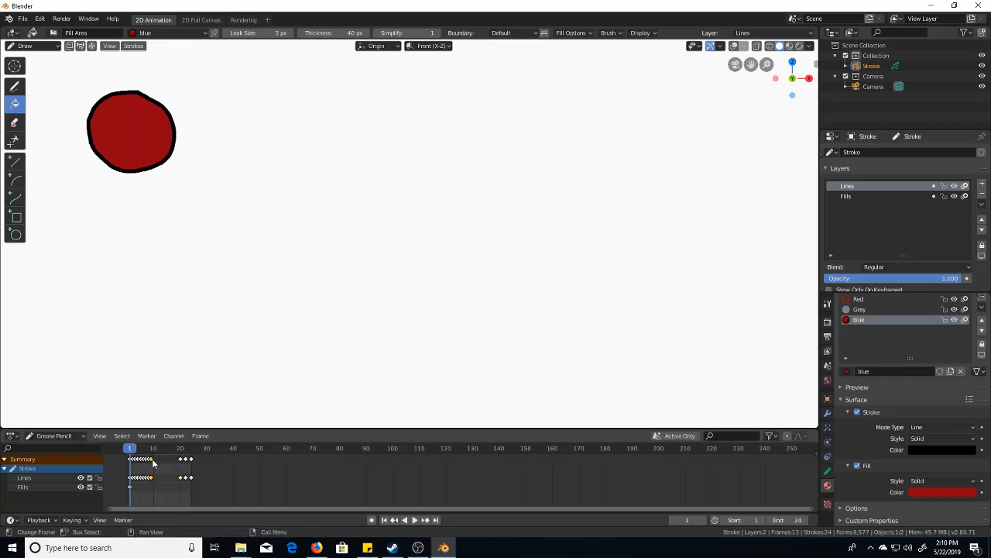
key("g")
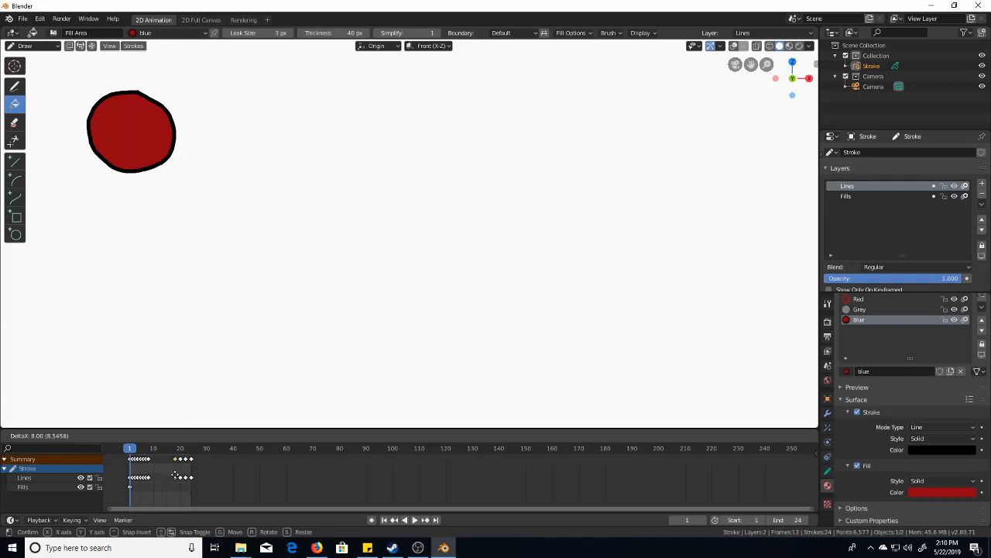
left_click(175, 476)
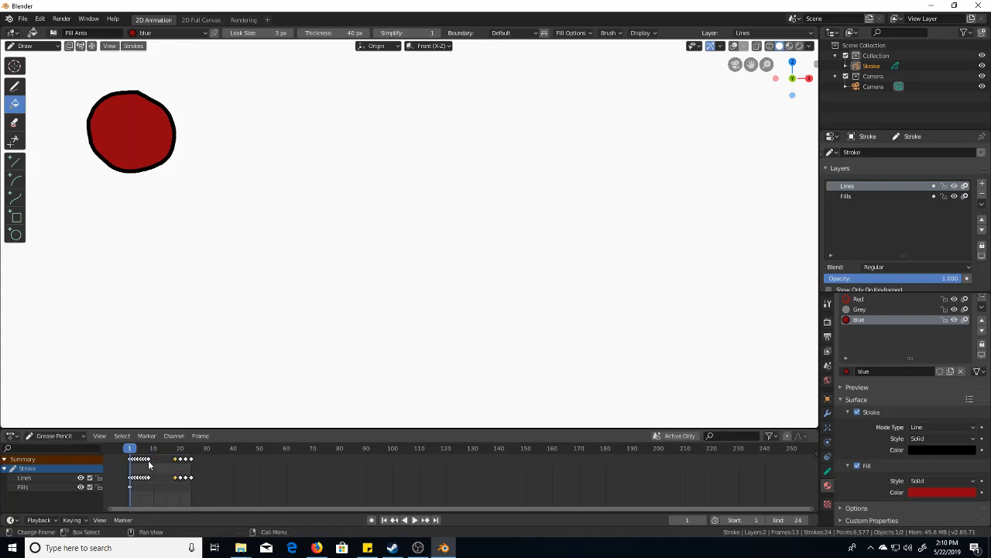
Move the ball keyframe on frame 8 to frame 16 and the one on frame 7 to frame 14.
left_click(149, 459)
key("g")
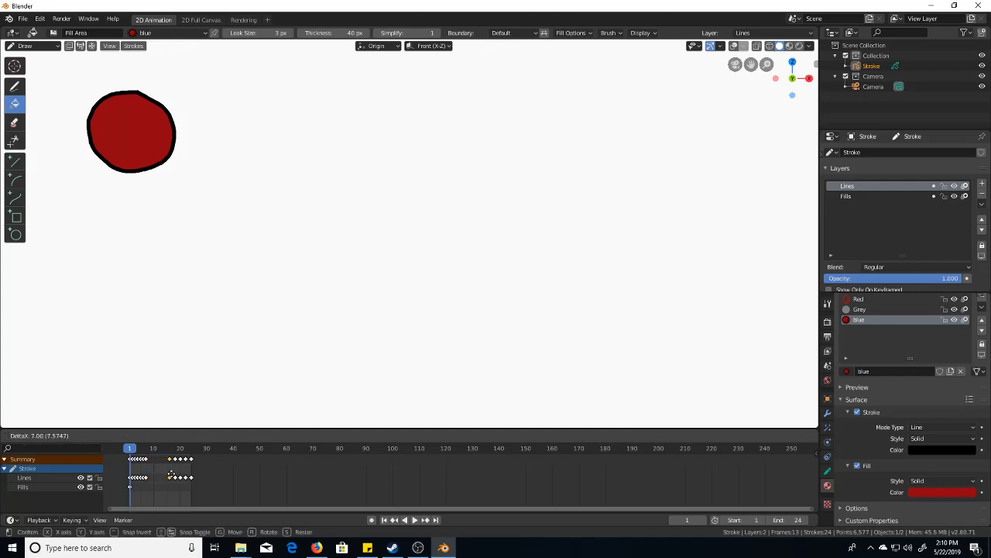
left_click(164, 474)
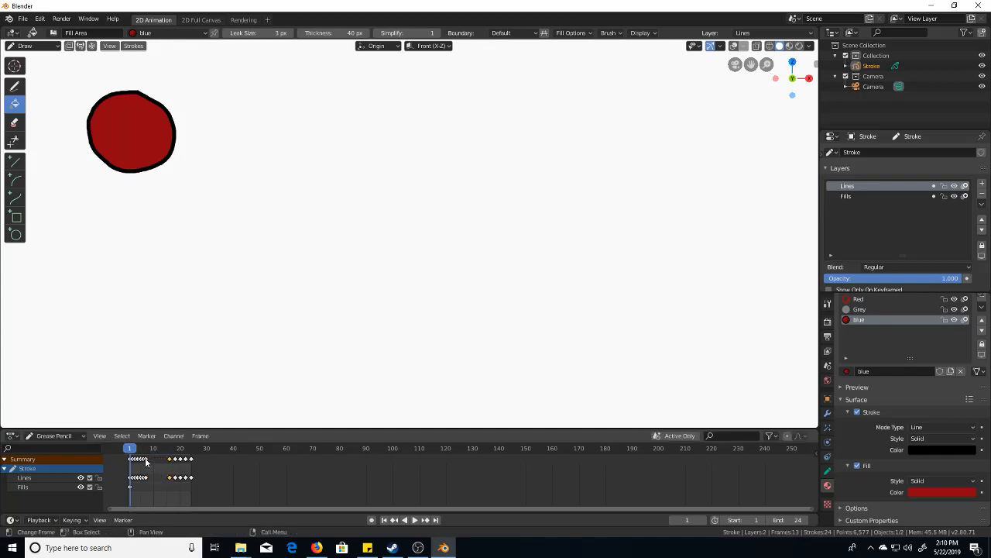
key("ctrl+z")
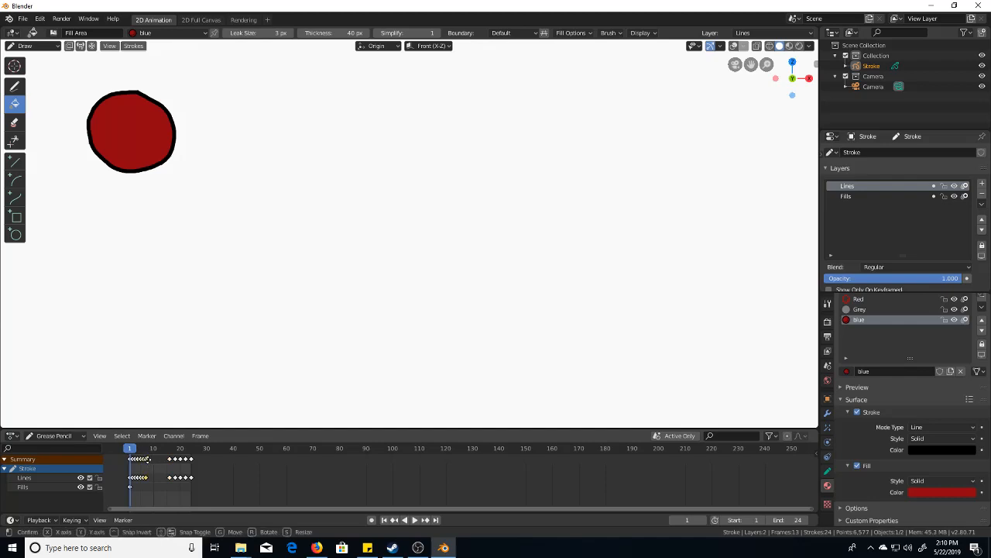
key("g")
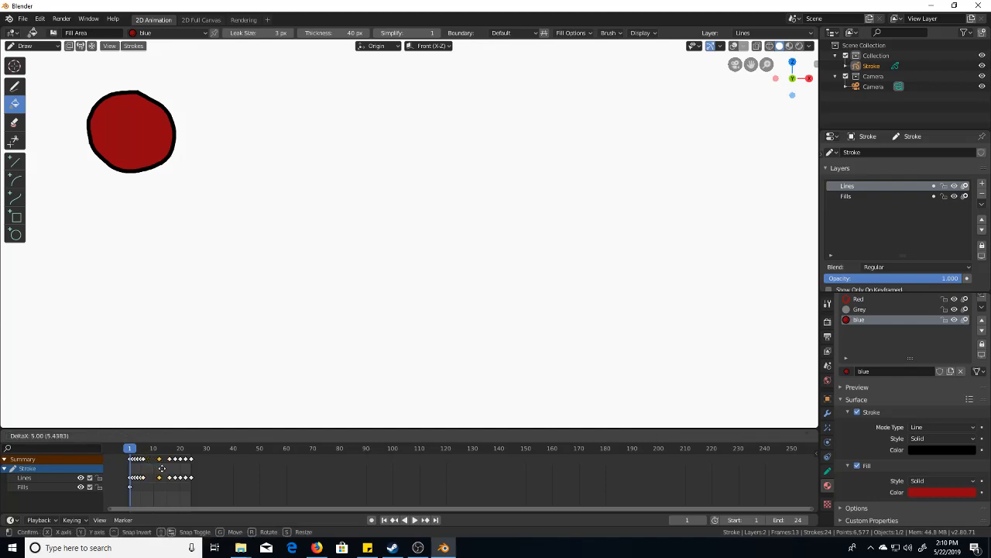
left_click(159, 471)
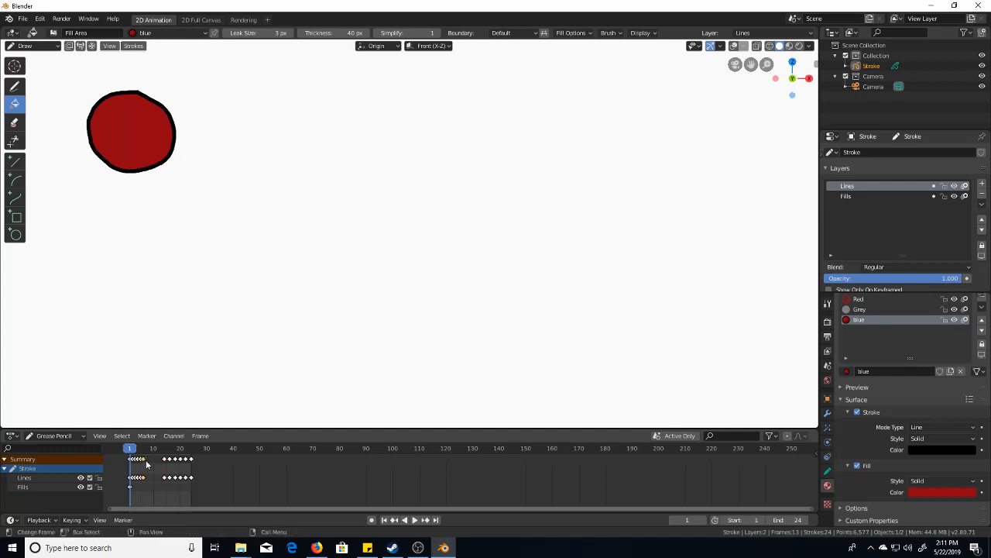
Spread the remaining keyframes on frames 6 to 1 onto every second frame, at frames 12, 10, 8, 6, 4 and 2.
left_click_drag(146, 460, 161, 474)
left_click_drag(141, 458, 145, 466)
left_click(133, 460)
left_click_drag(134, 460, 137, 464)
key("ctrl+z")
left_click_drag(132, 461, 138, 473)
Play the respaced ball animation and stop it.
left_click(414, 519)
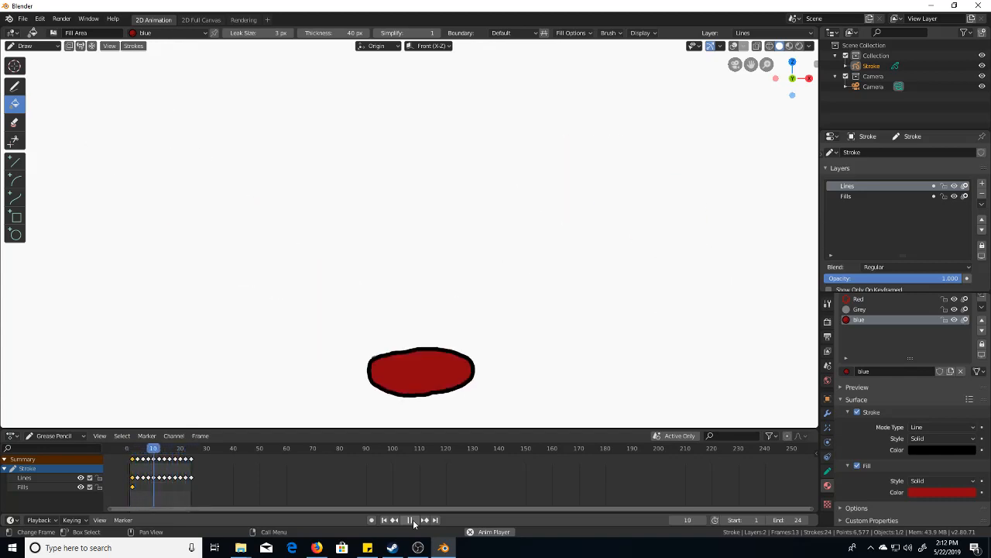
left_click(411, 520)
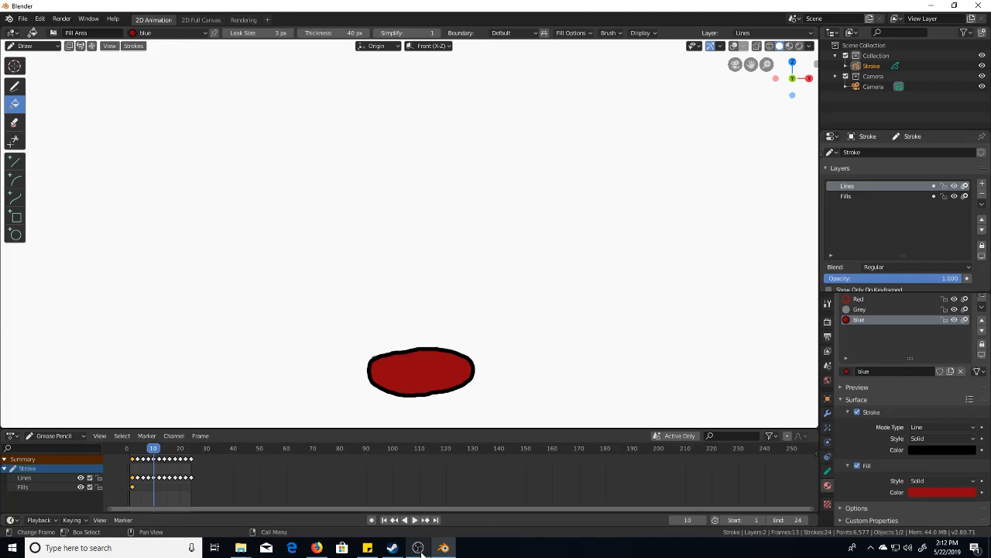
mouse_move(419, 549)
left_click(431, 483)
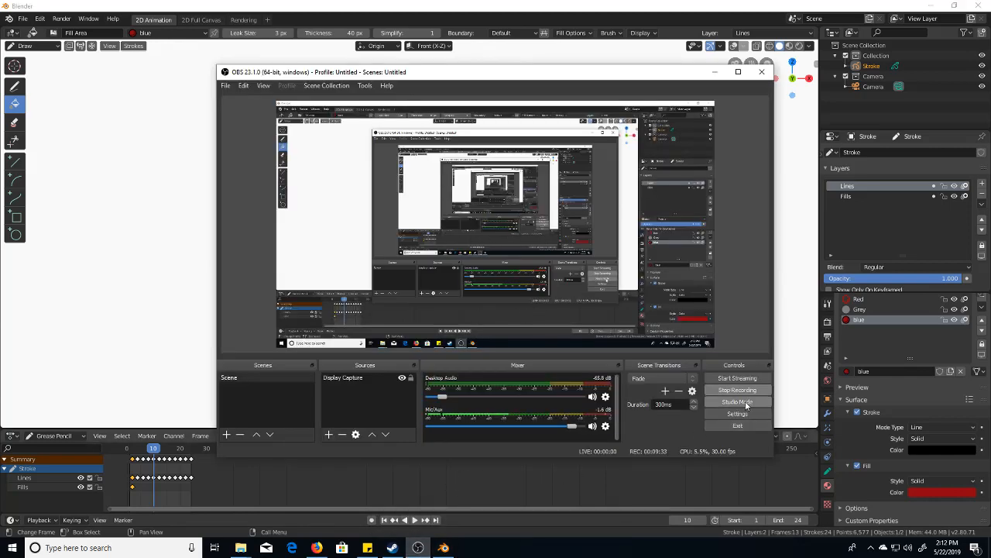